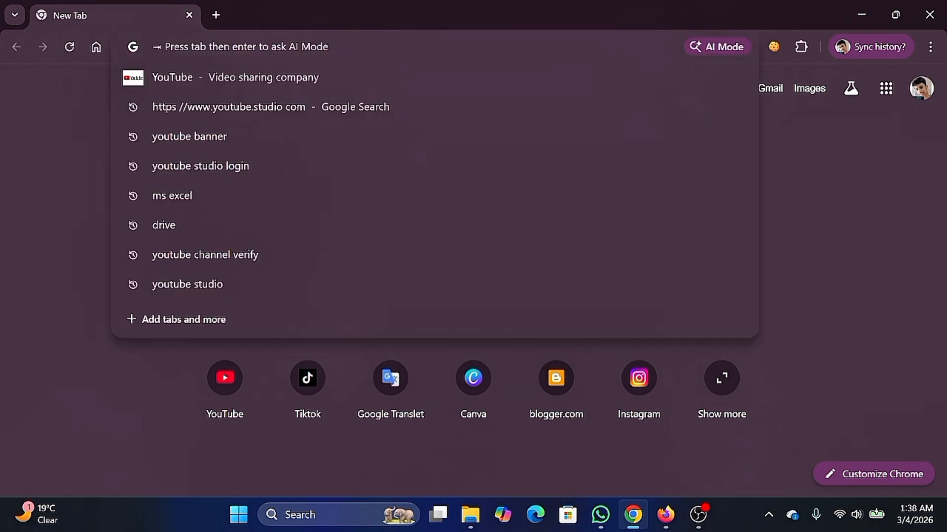
- Enter forms.google.com in the Chrome address bar and load the Google Forms site
key(Escape)
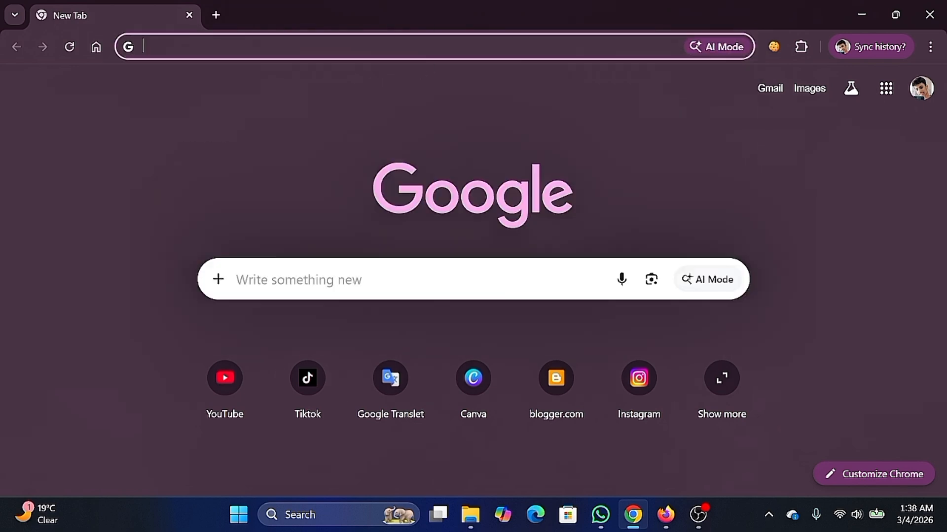
click(385, 50)
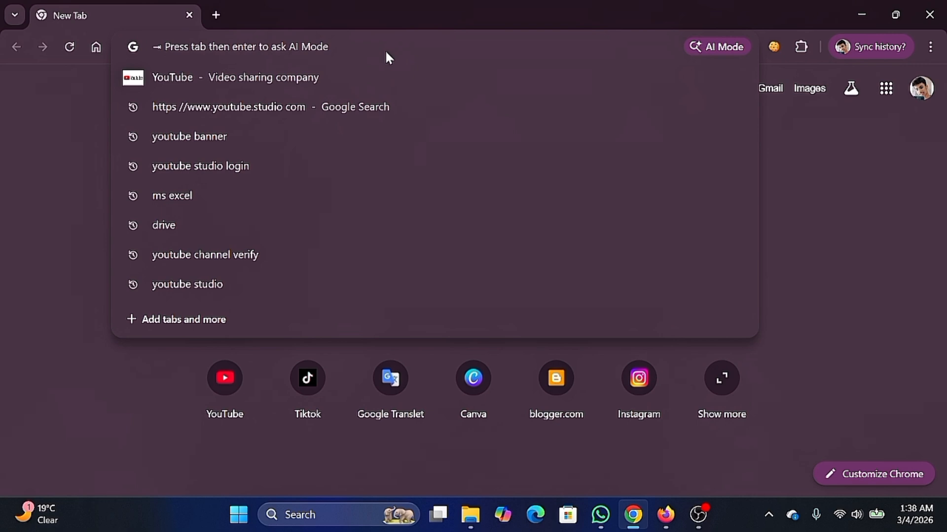
text(for)
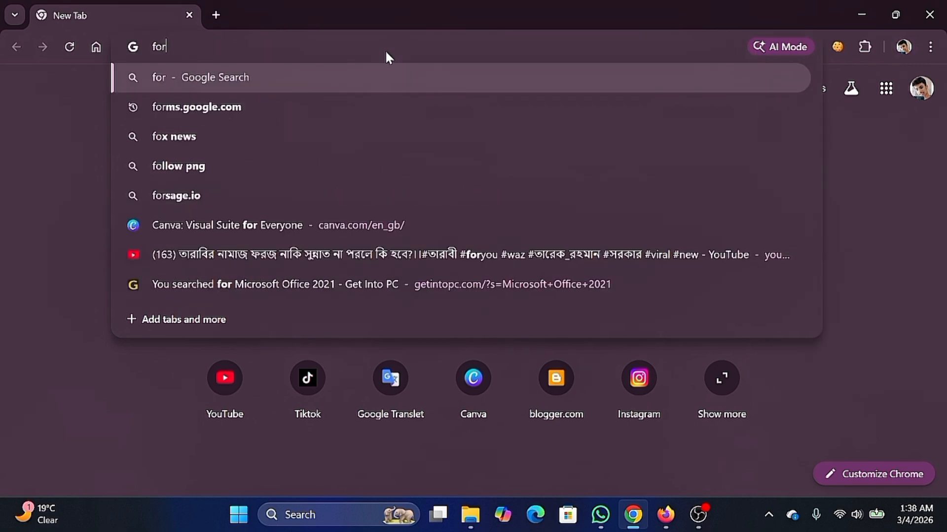
text(ms.go)
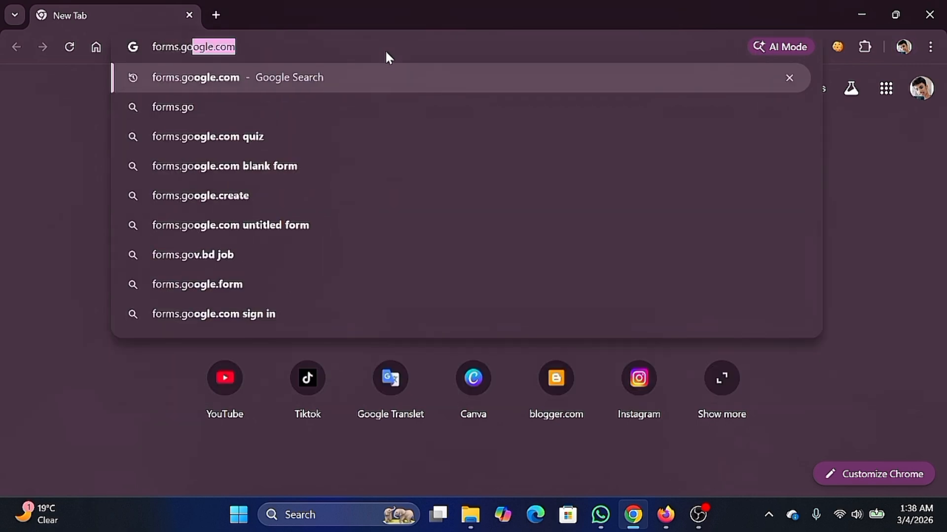
text(ogle)
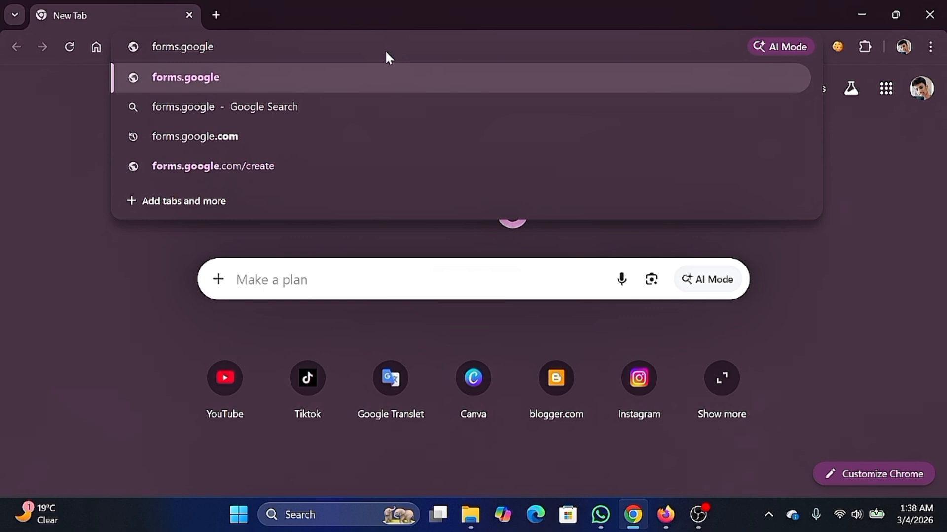
text(.com)
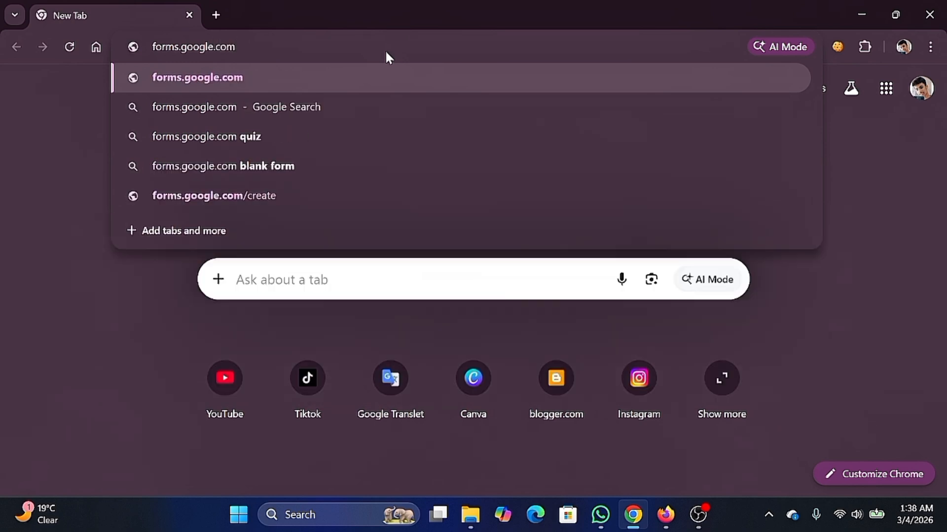
key(Return)
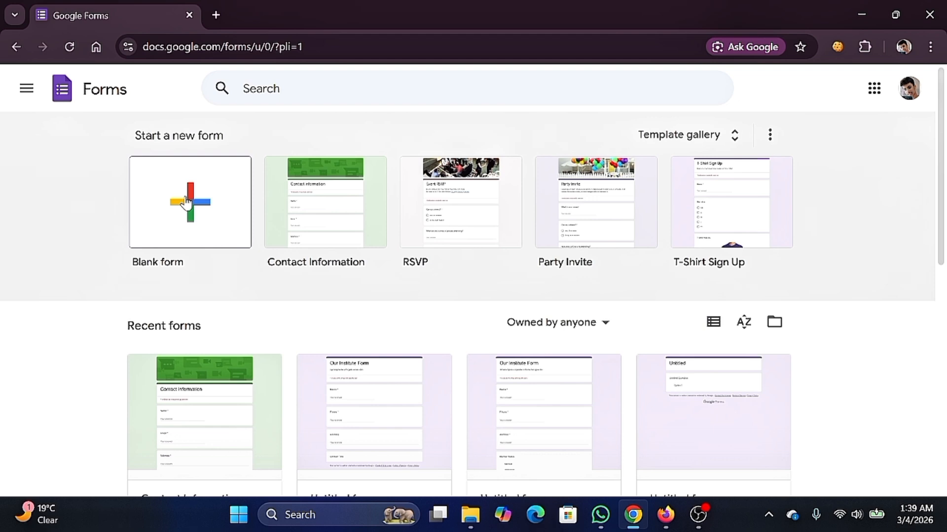
- Create a blank form and rename it from 'Untitled form' to 'Our Institute Form'
click(186, 203)
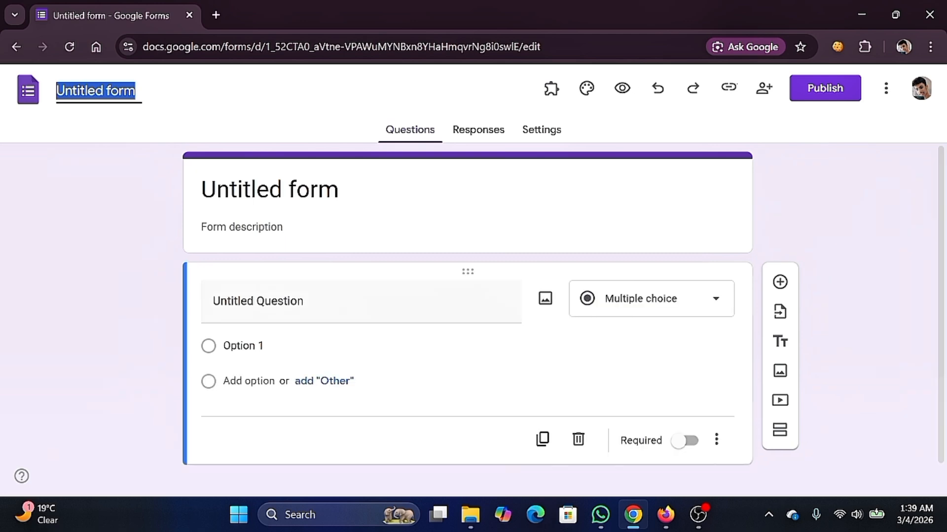
click(124, 93)
click(124, 91)
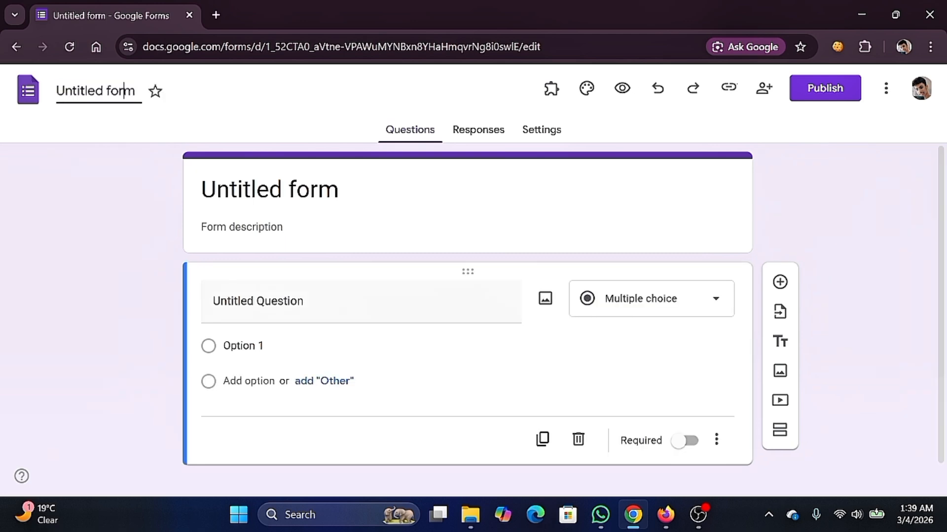
key(BackSpace)
key(BackSpace)
key(BackSpace)
key(BackSpace)
key(BackSpace)
key(BackSpace)
key(BackSpace)
key(BackSpace)
key(BackSpace)
key(BackSpace)
key(BackSpace)
key(BackSpace)
key(BackSpace)
text(Our Institute)
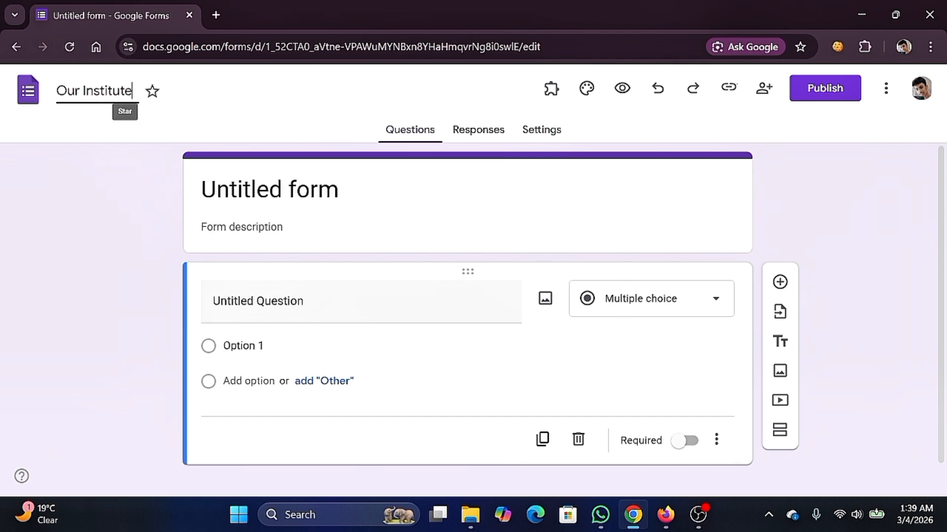
text( FOrm)
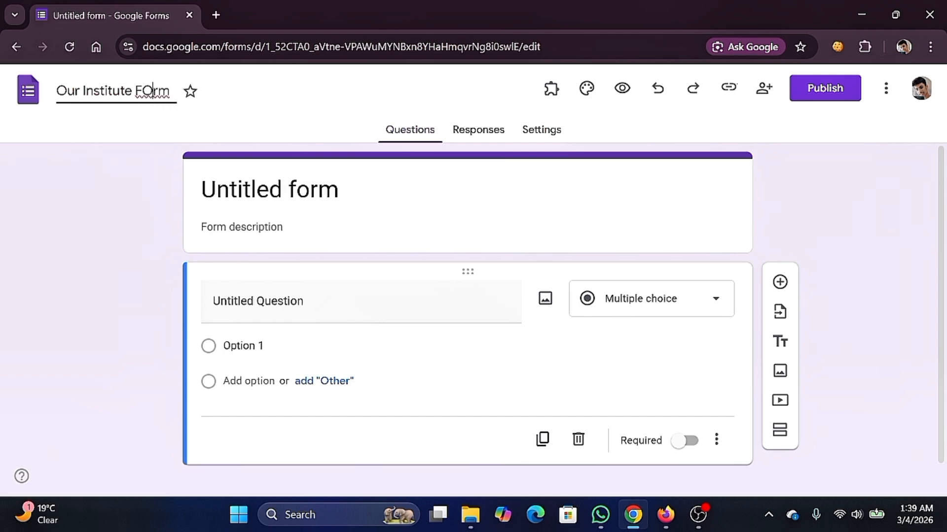
key(BackSpace)
text(o)
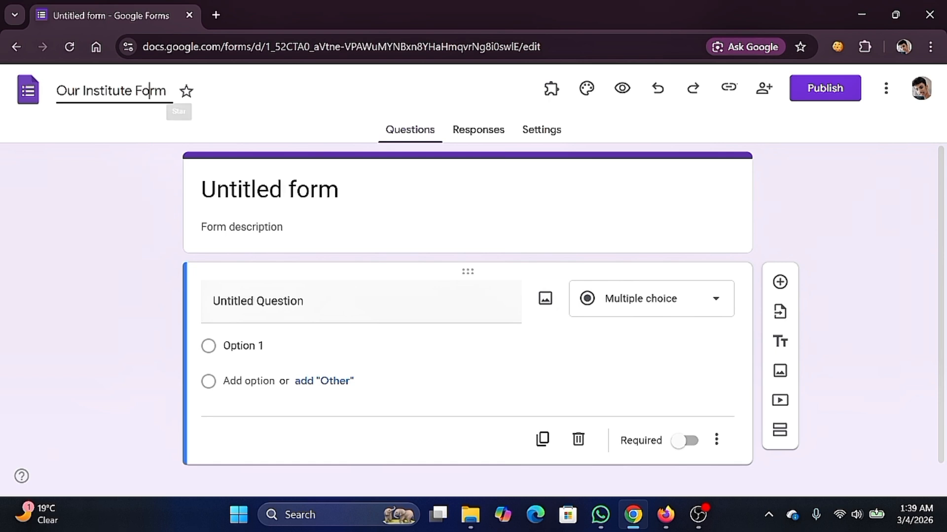
click(351, 190)
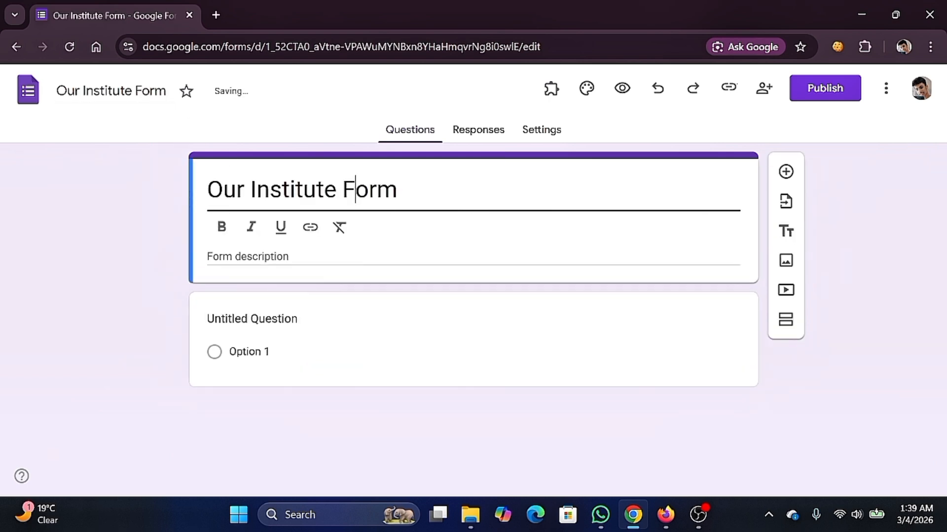
- Fill the form description with 'Sobai form ta puron korun'
drag(67, 91, 135, 91)
click(397, 190)
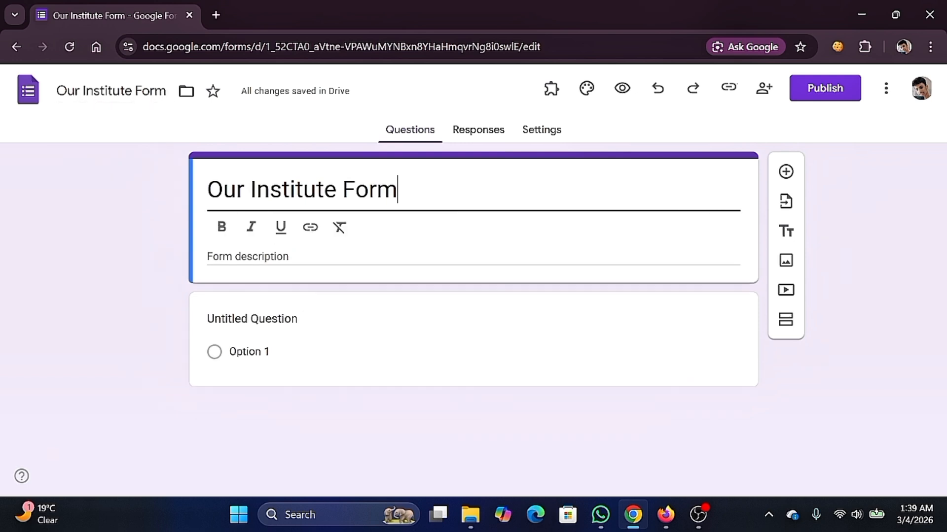
click(315, 258)
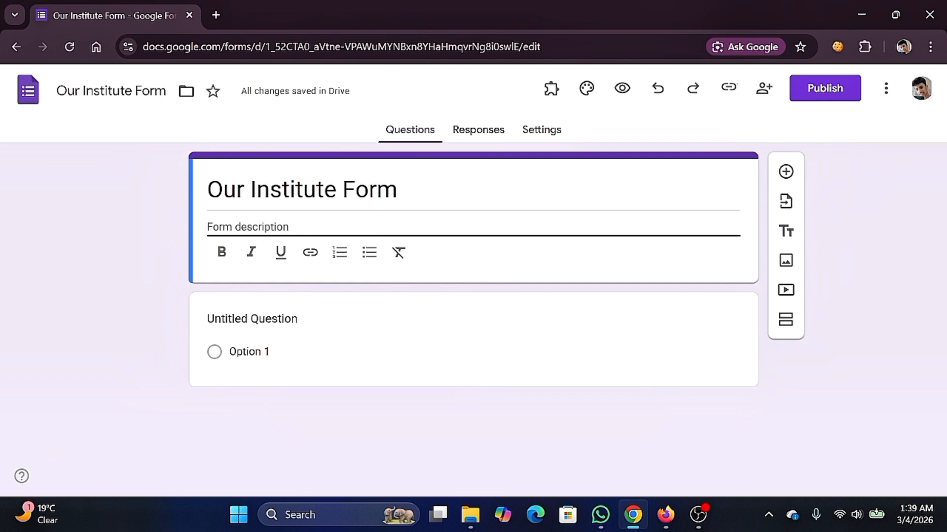
drag(400, 193, 219, 200)
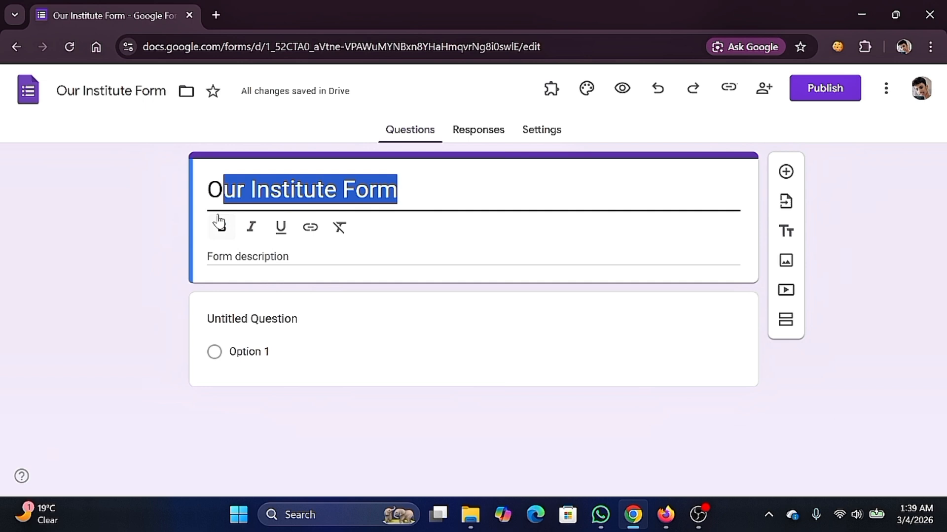
click(308, 255)
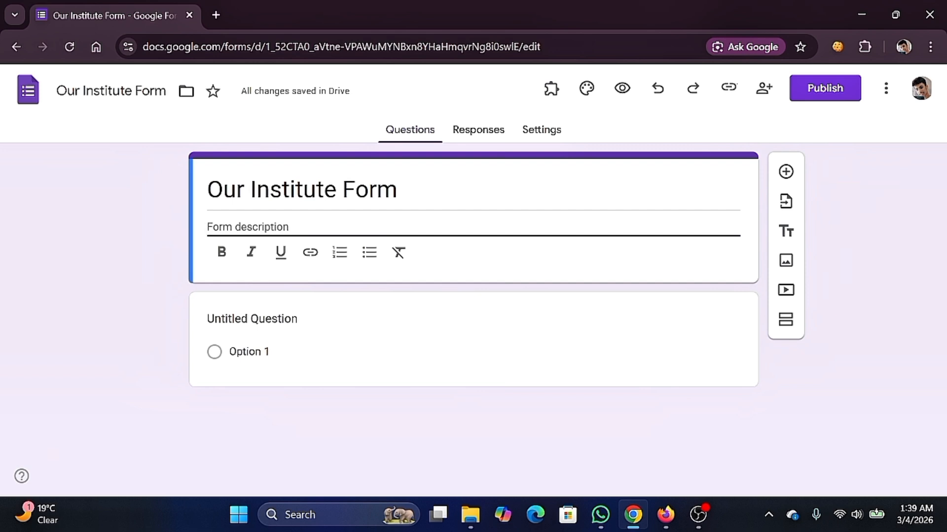
text(Sobai form ta puron)
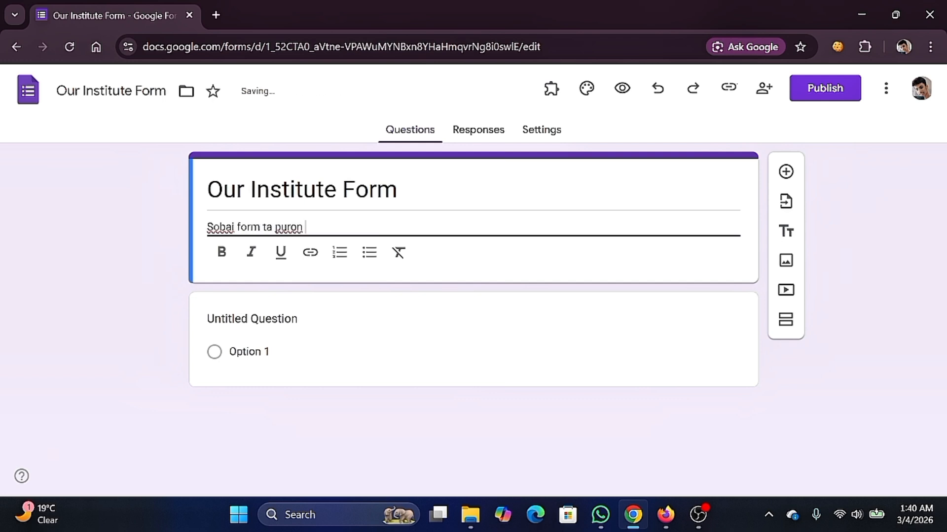
text(run)
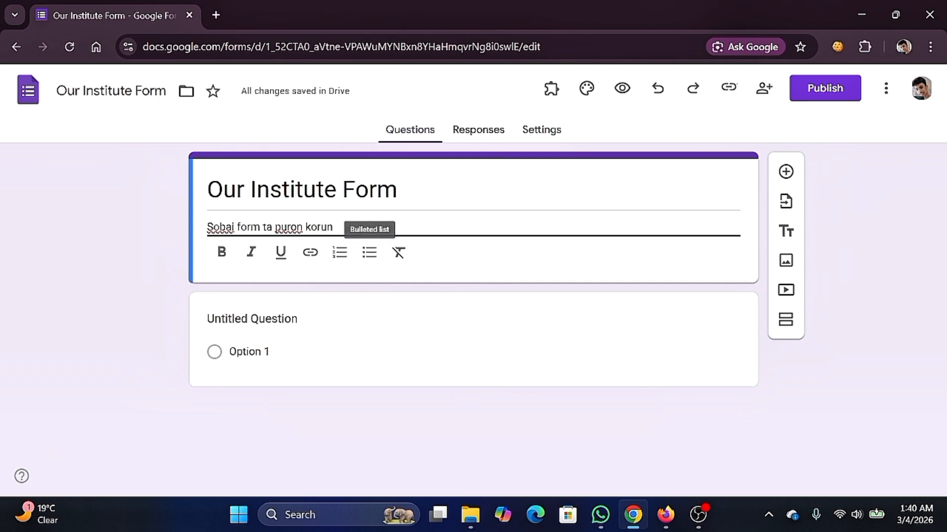
click(481, 255)
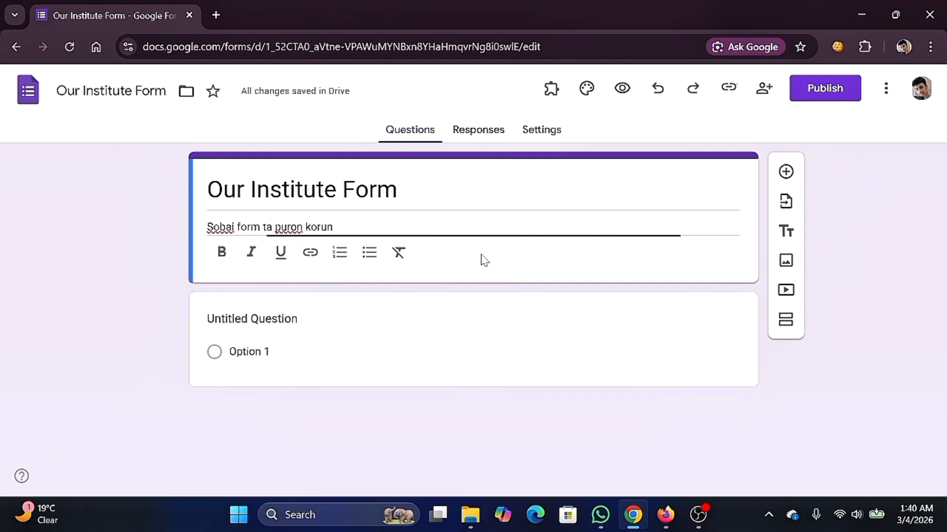
click(357, 296)
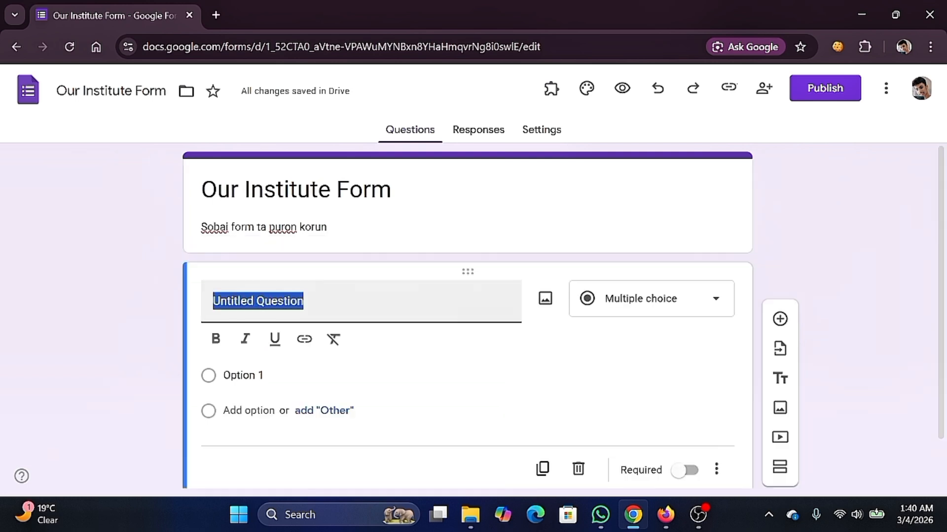
- Retitle the first question 'Name', keep it as Short answer, and mark it required
click(304, 300)
drag(305, 300, 199, 306)
drag(304, 301, 200, 304)
drag(304, 300, 207, 305)
drag(305, 300, 200, 305)
text(Name)
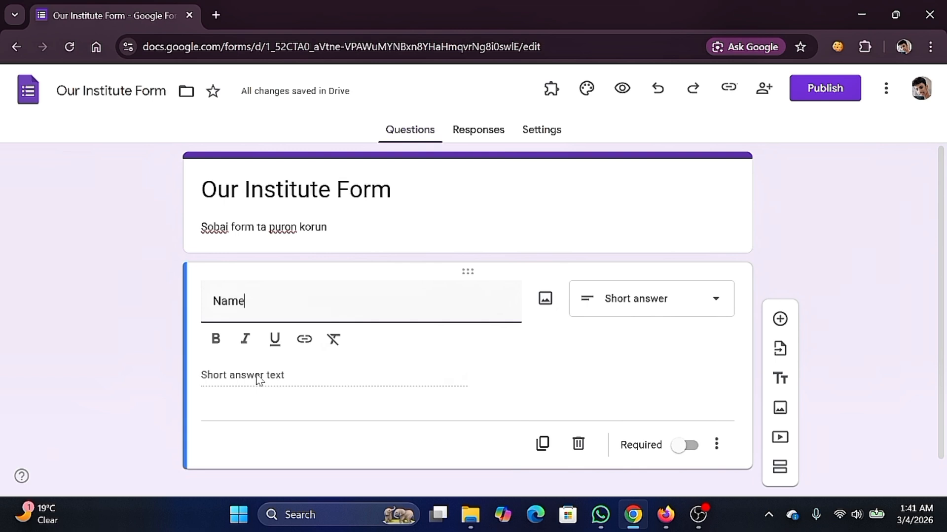
click(710, 310)
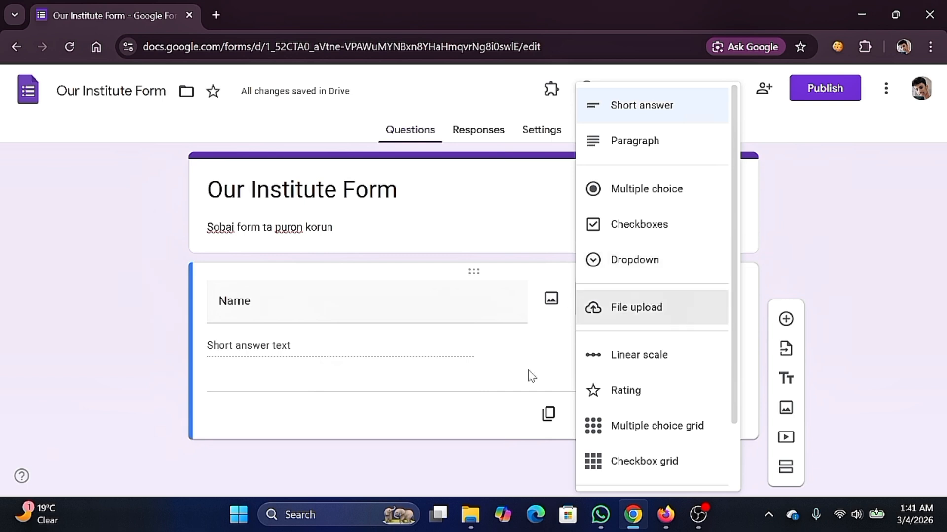
click(536, 344)
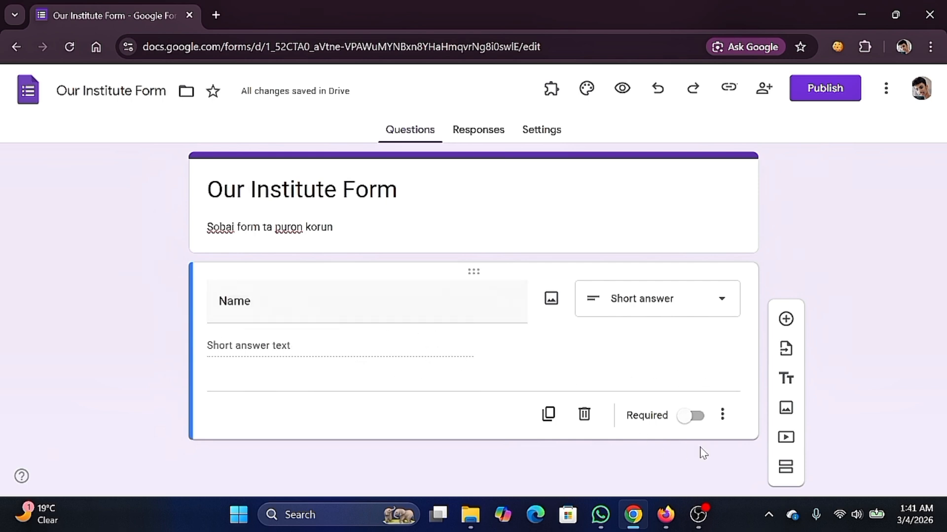
click(691, 418)
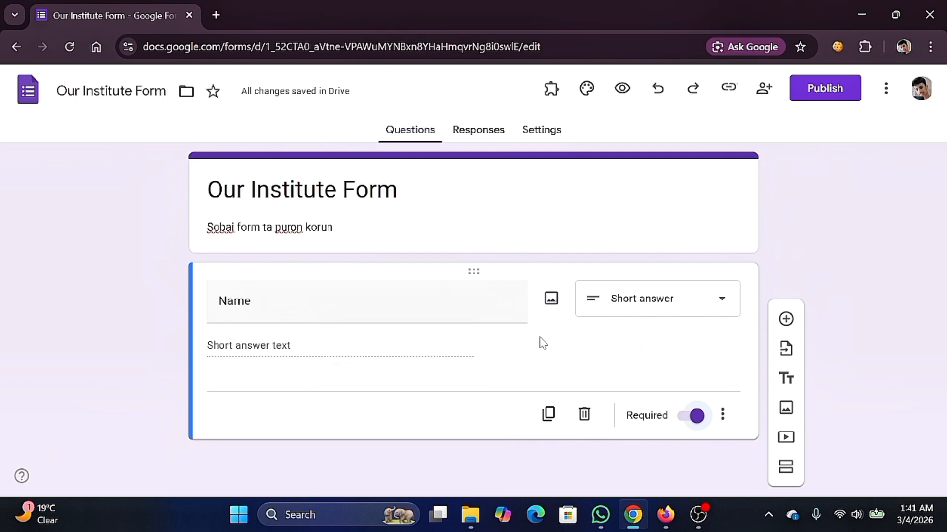
- Add a second Short answer question titled 'Phone' and mark it required
click(785, 320)
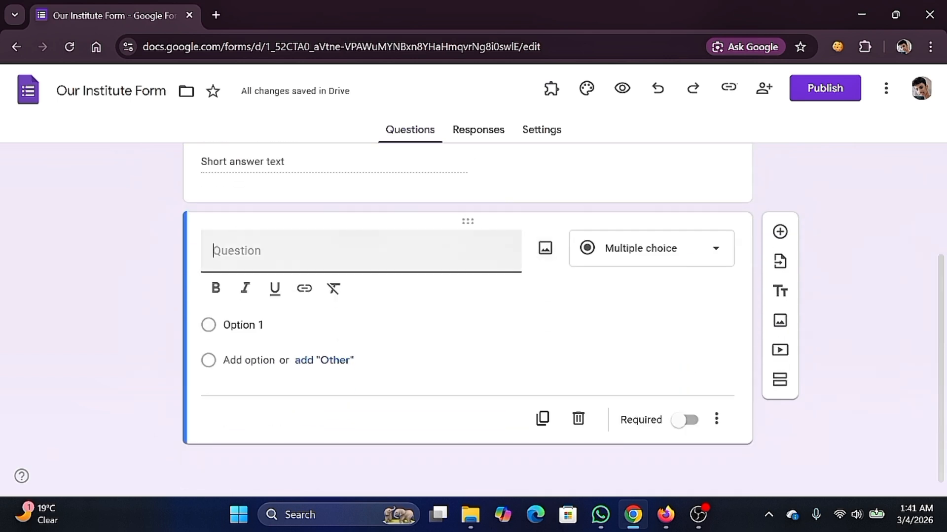
text(Ph)
text(ne)
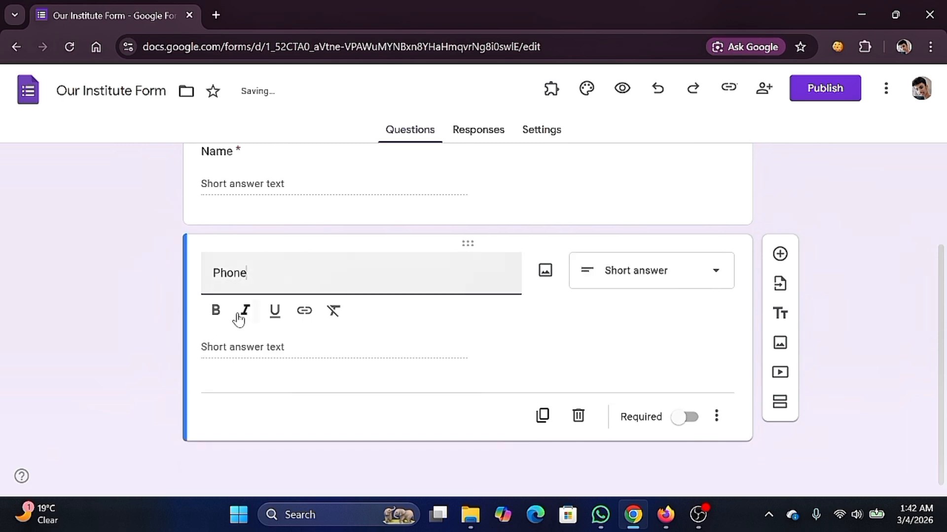
click(685, 417)
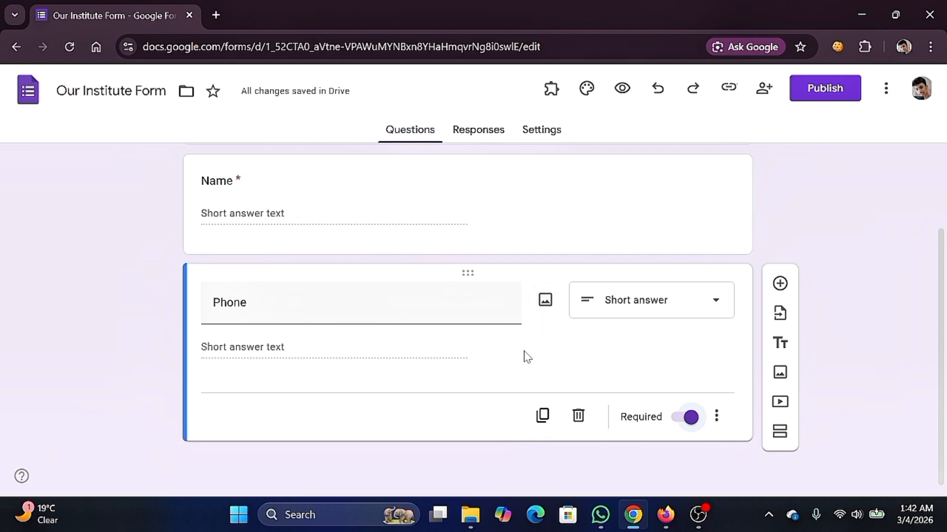
- Add a third question titled 'Address' as a Paragraph question
click(779, 284)
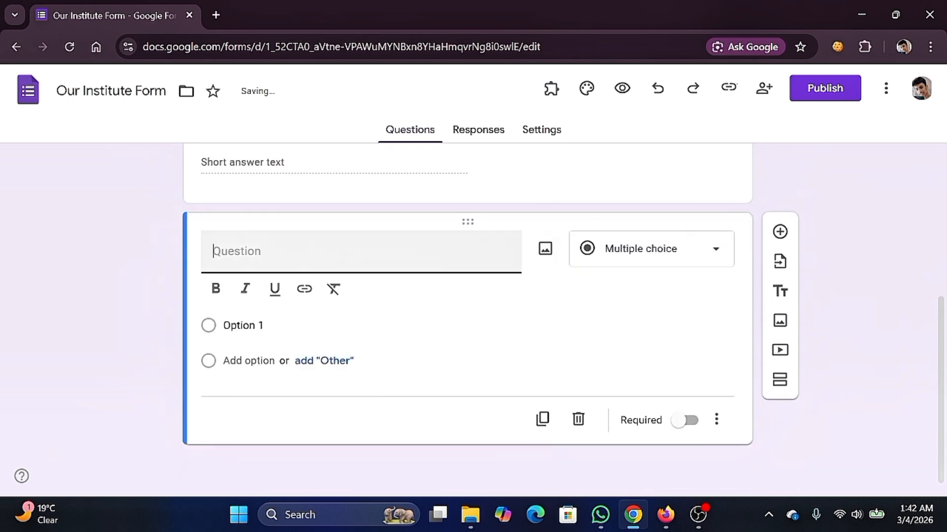
text(Address)
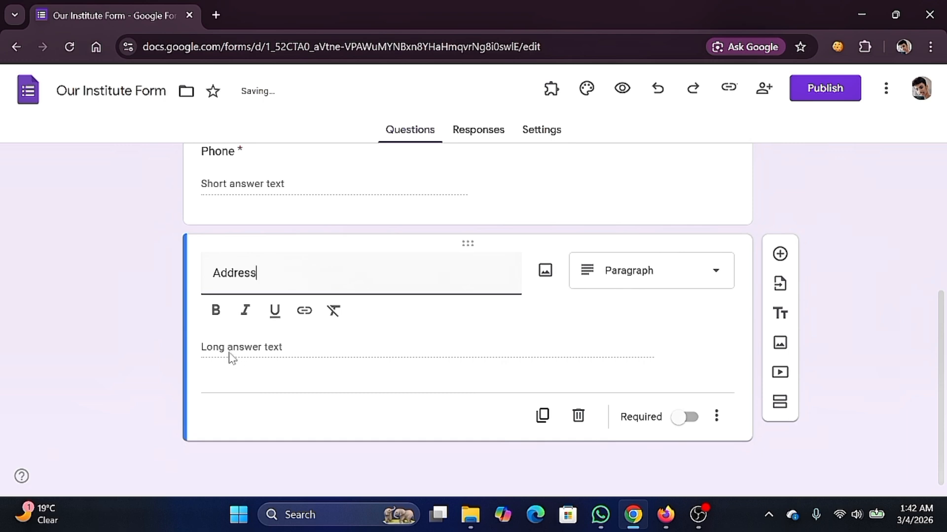
click(652, 286)
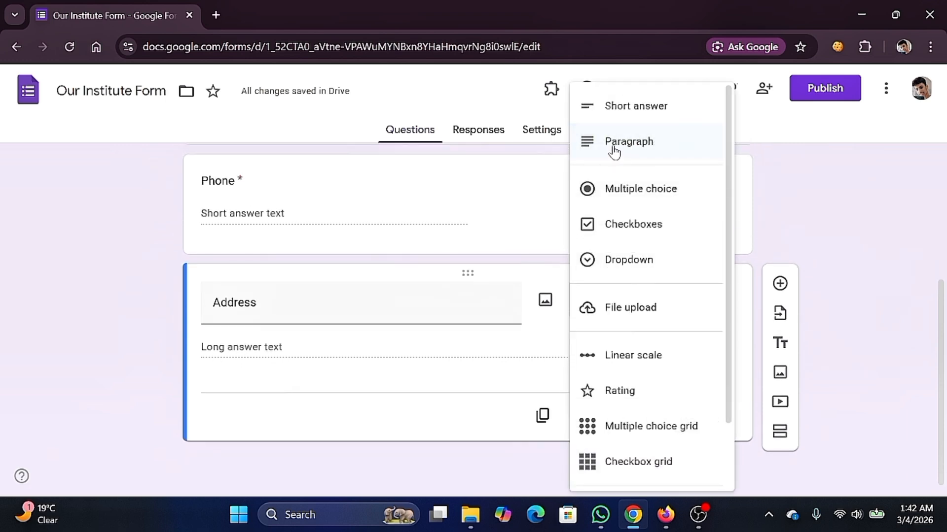
click(509, 181)
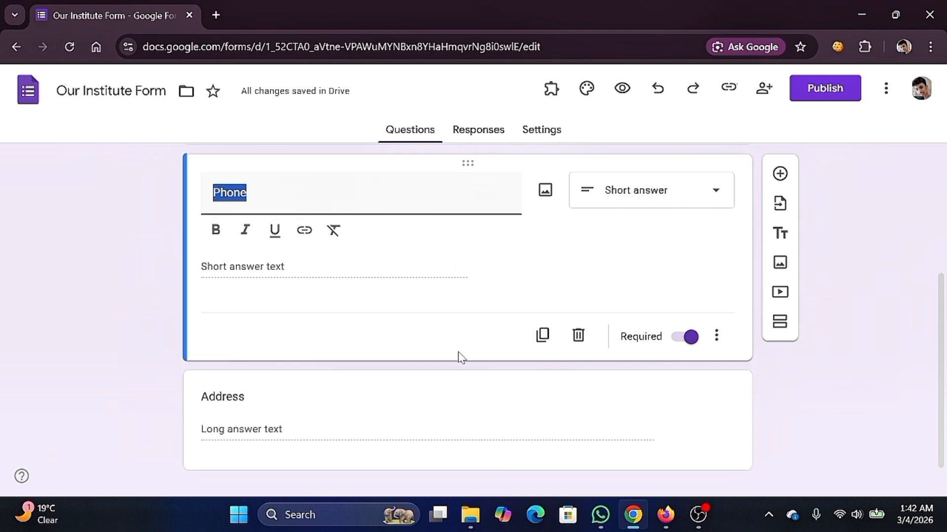
click(465, 379)
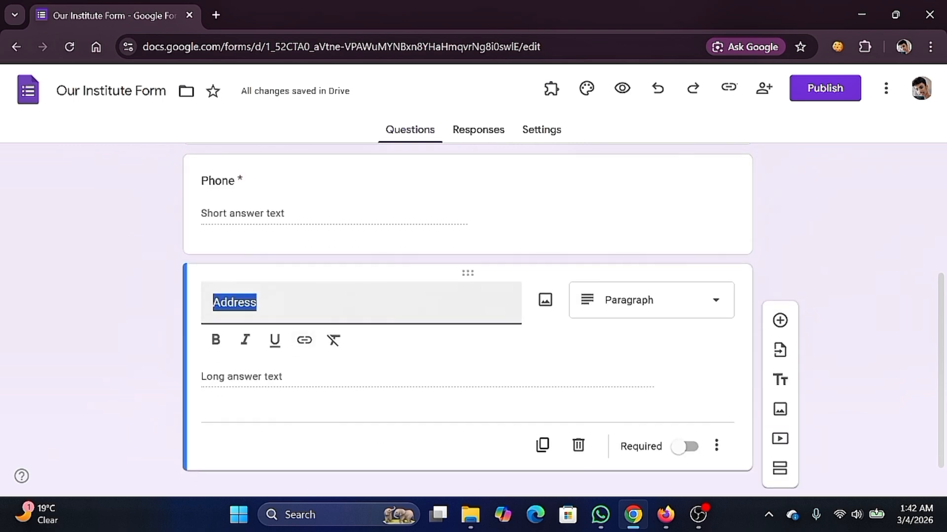
click(435, 308)
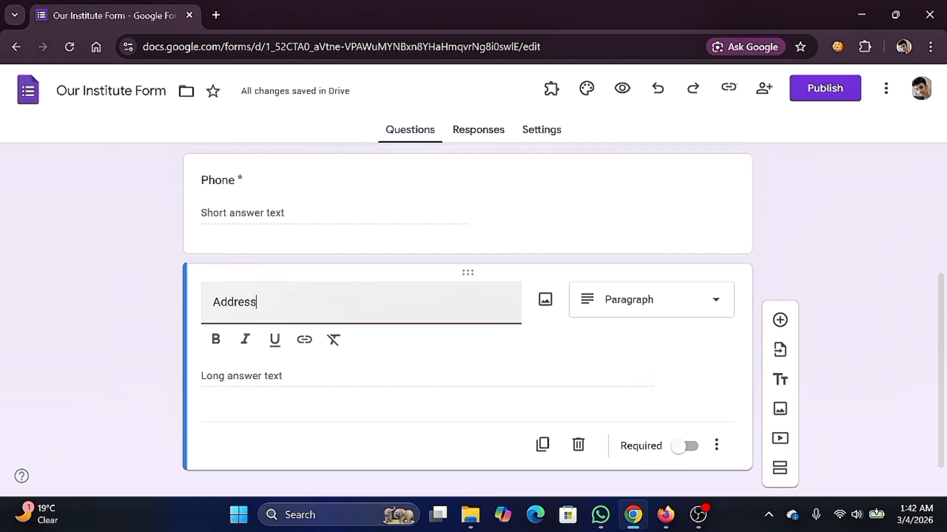
- Make Address required and add a new question titled 'Marrital Status'
scroll(548, 306, down, 1)
scroll(496, 203, up, 3)
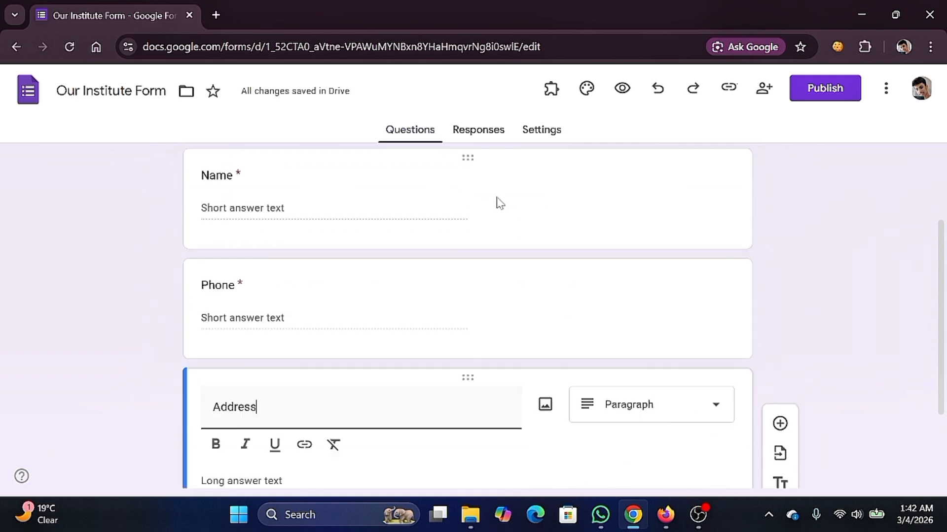
click(457, 306)
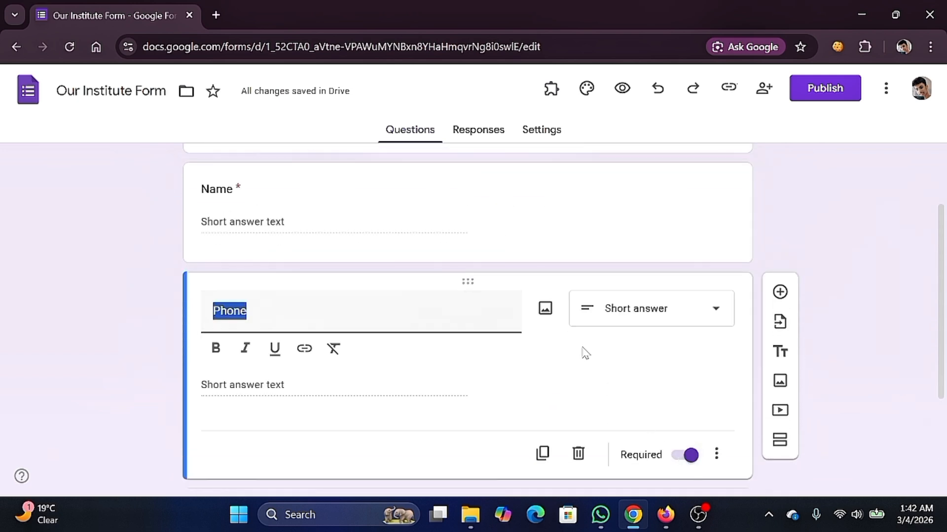
scroll(583, 353, down, 3)
click(399, 373)
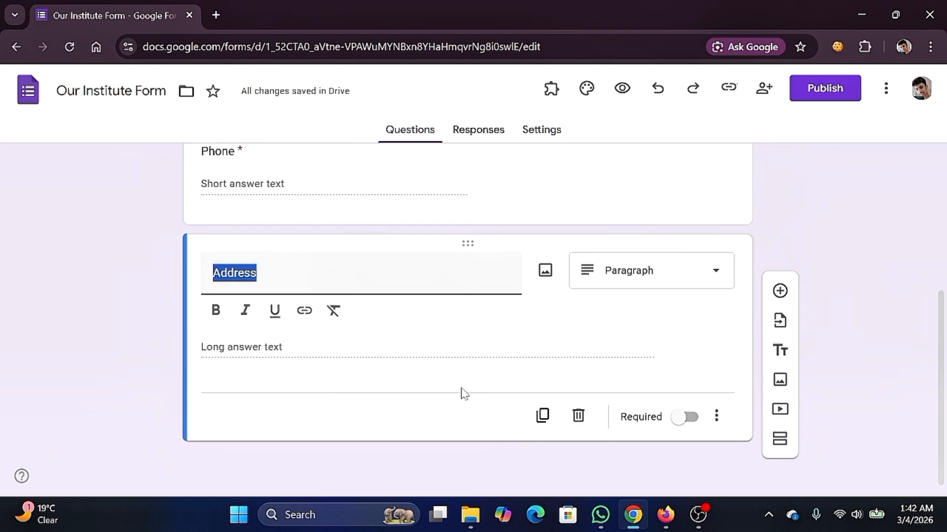
click(685, 418)
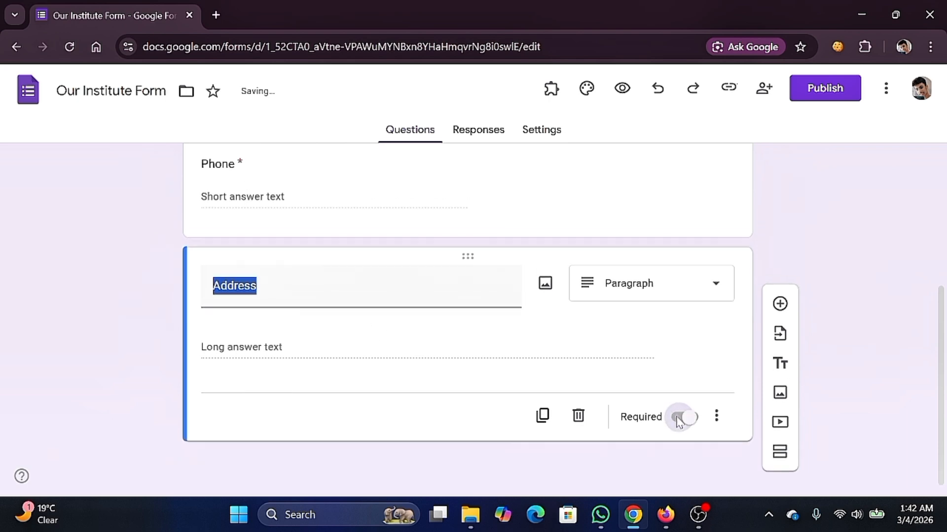
click(777, 319)
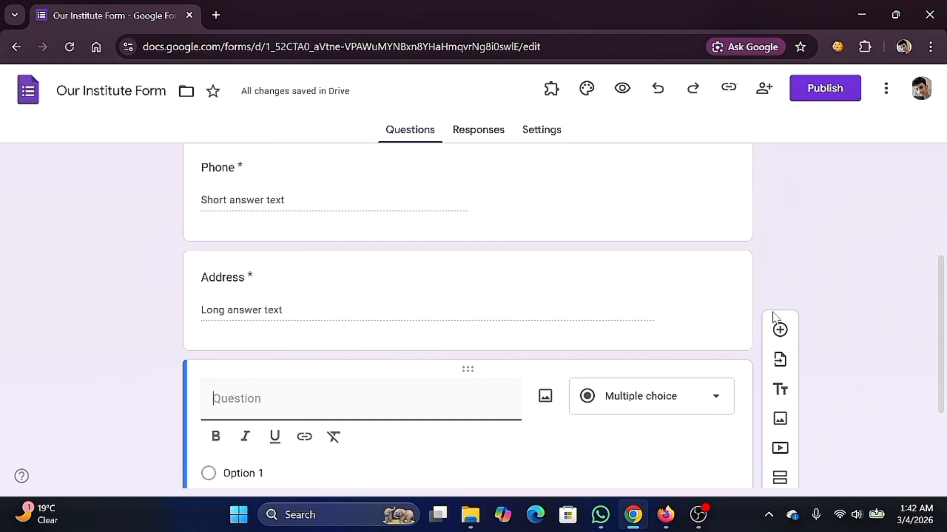
text(Marrital Status)
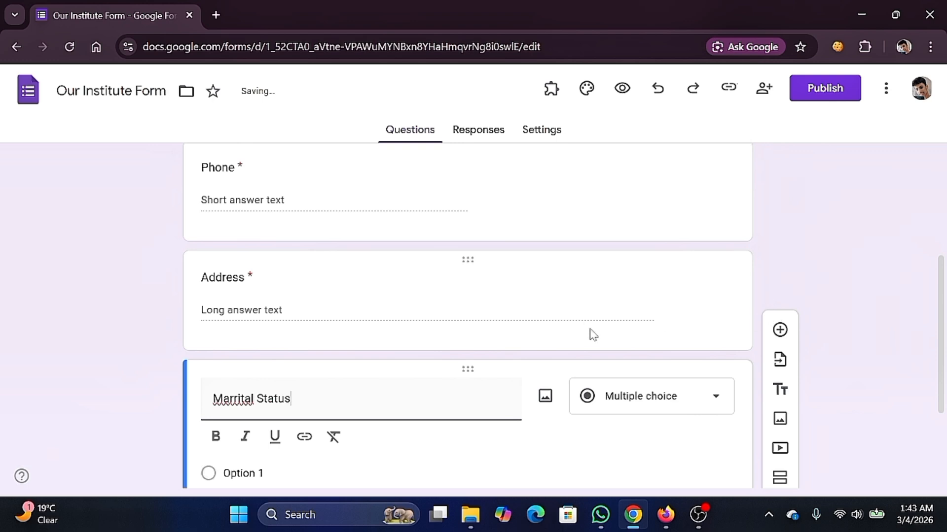
- Correct the title spelling to 'Marital Status' and keep the question as Multiple choice
right_click(244, 399)
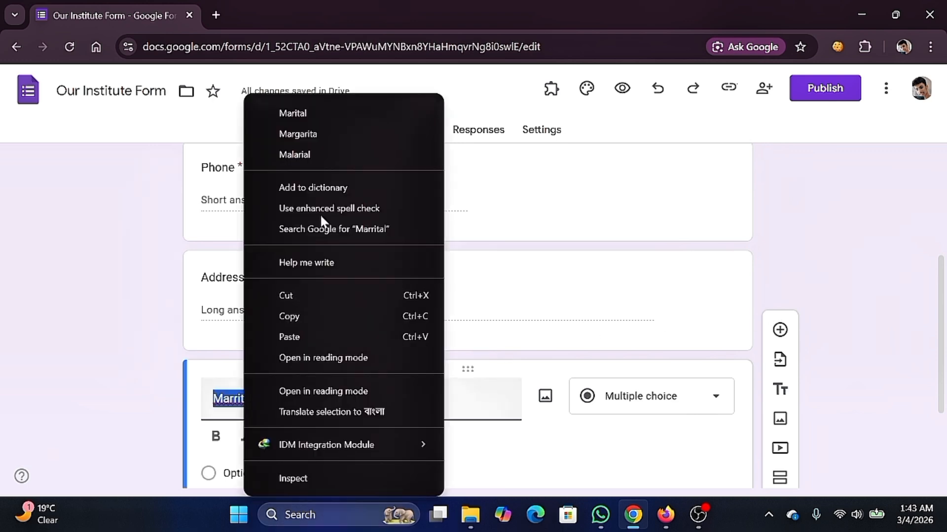
click(296, 113)
scroll(370, 307, down, 3)
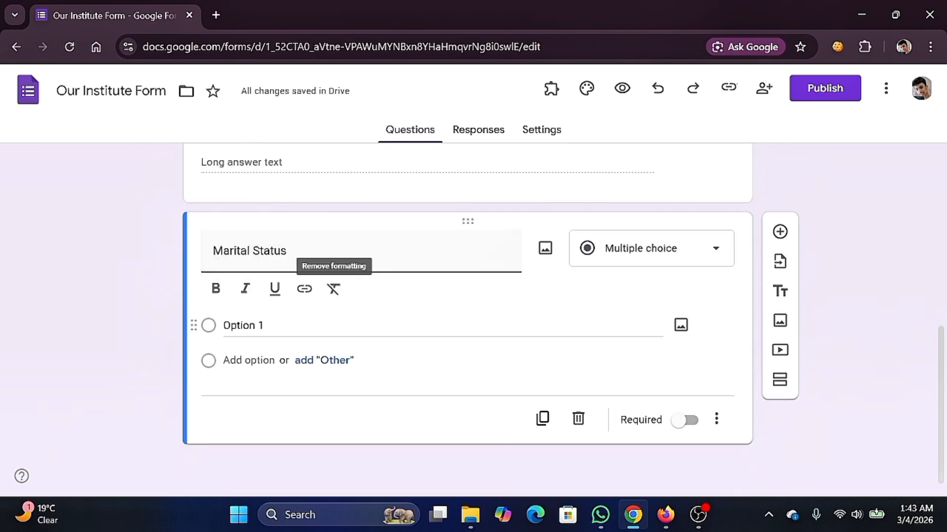
click(678, 259)
click(630, 196)
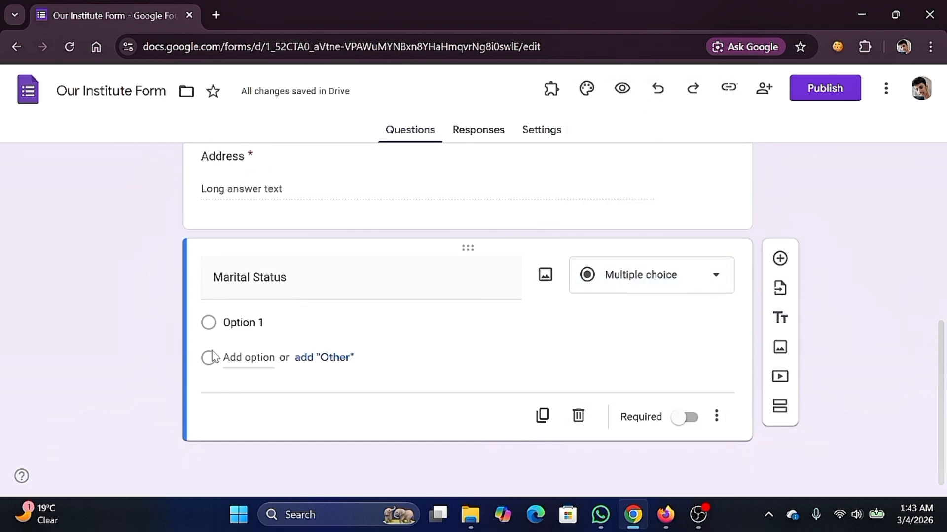
- Give the question the answer options 'Married' and 'Unmarried'
click(243, 323)
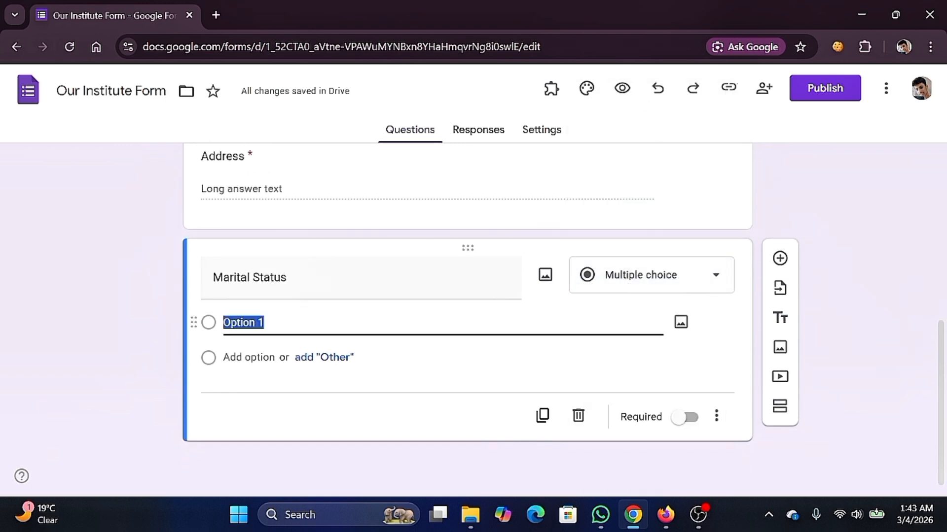
text(Married)
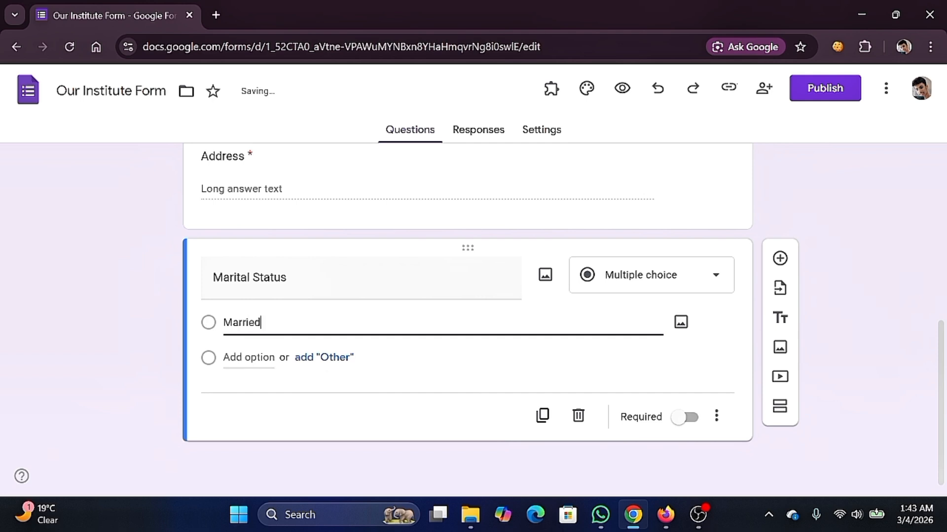
key(Return)
text(Unmarrie)
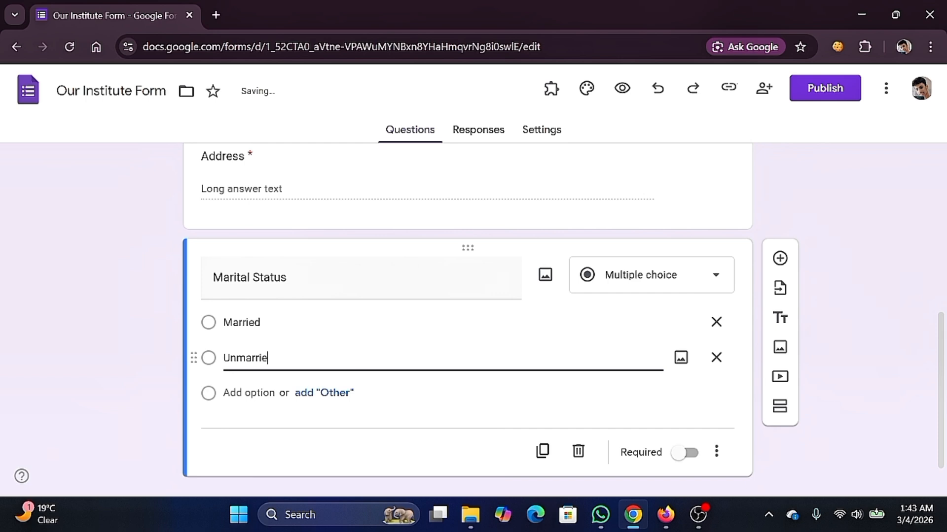
click(401, 398)
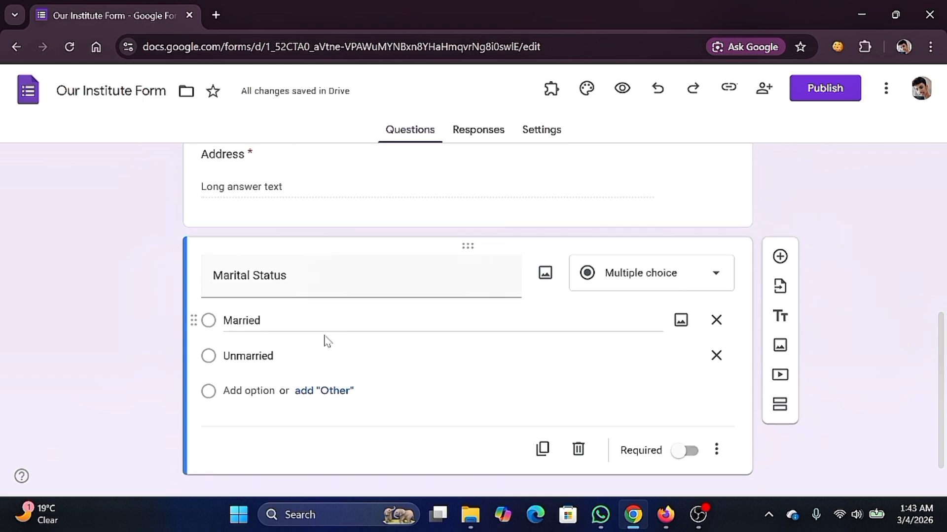
scroll(341, 342, down, 1)
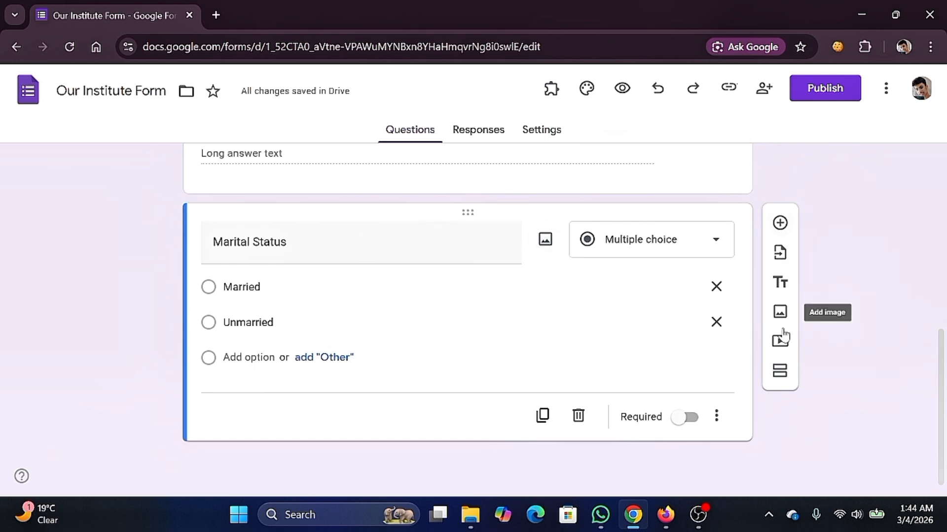
- Upload the lamplight reading picture from Pictures as an image item below Marital Status
click(780, 314)
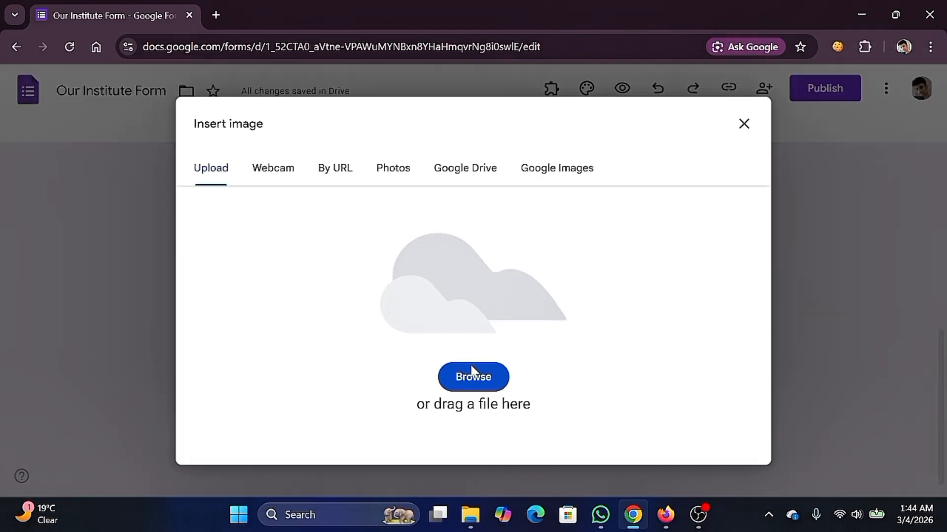
click(474, 379)
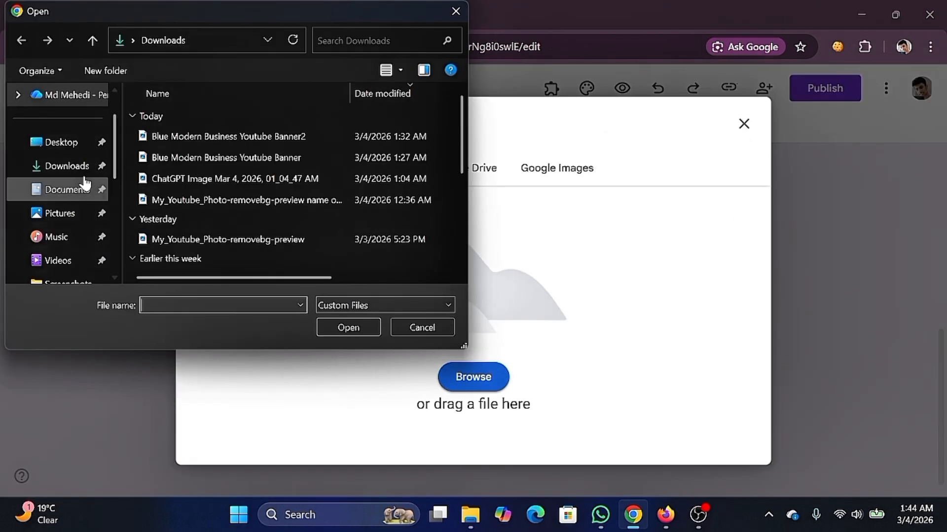
click(63, 142)
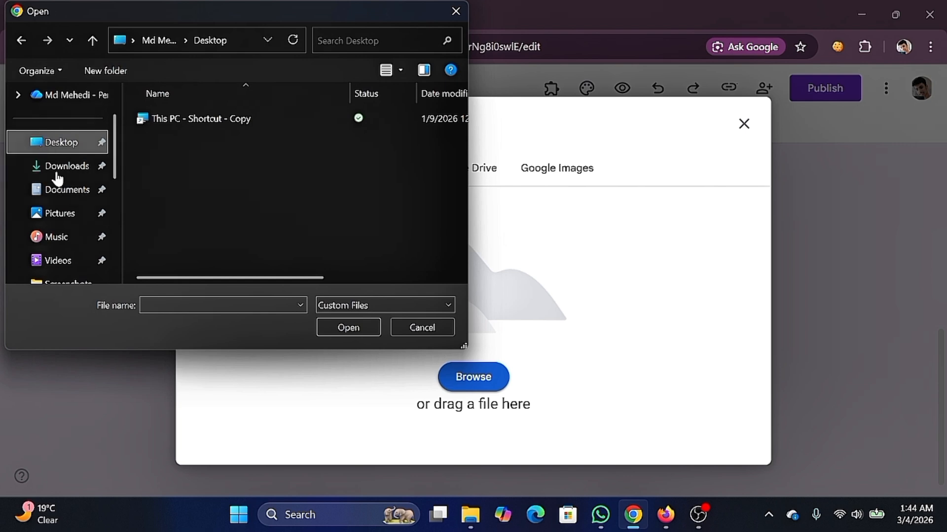
click(61, 213)
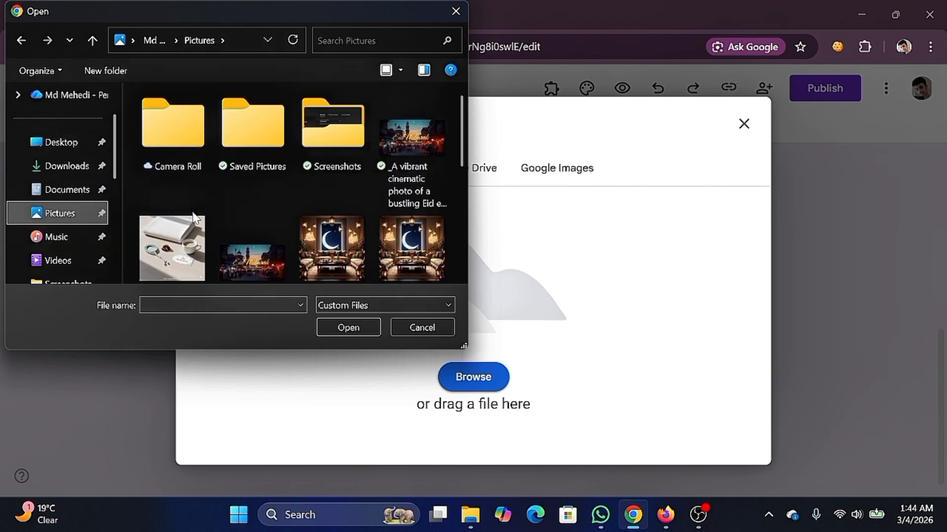
scroll(195, 217, down, 8)
double_click(255, 212)
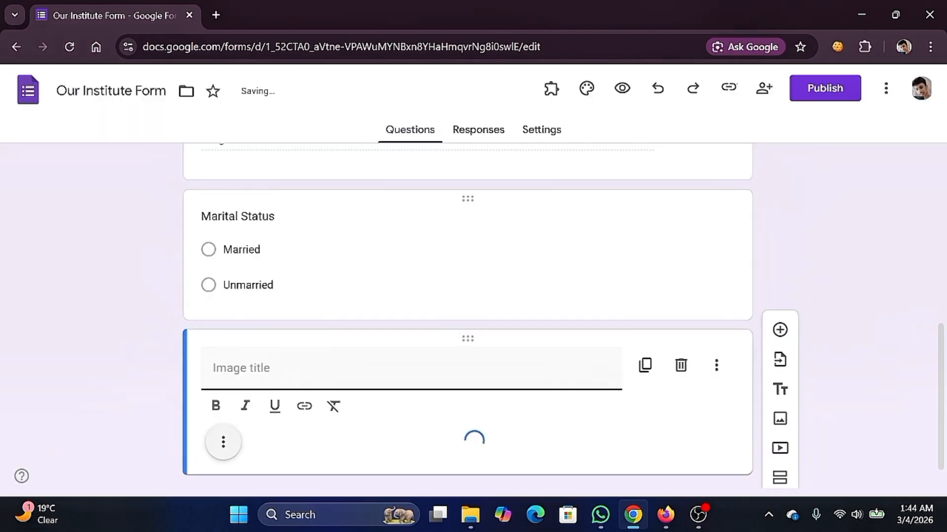
scroll(471, 288, down, 1)
scroll(471, 289, up, 1)
scroll(364, 277, down, 7)
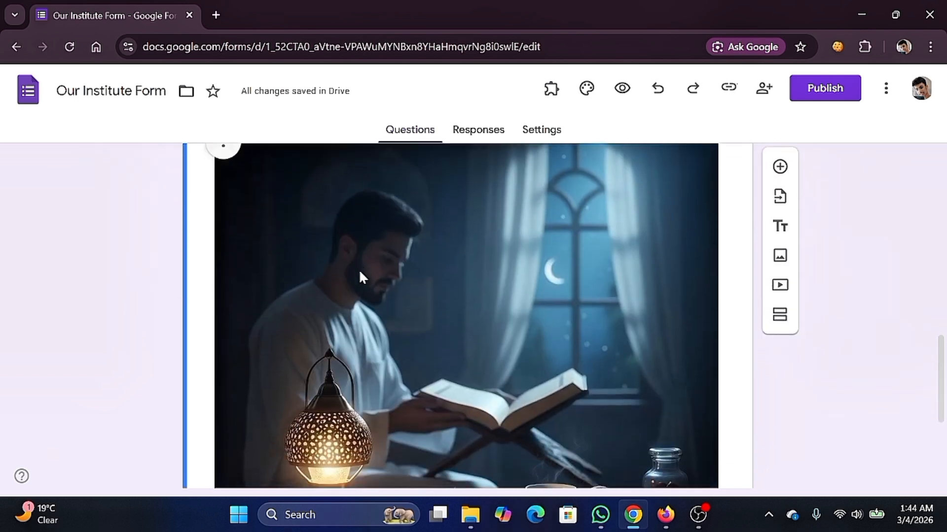
scroll(360, 272, up, 4)
scroll(363, 276, down, 4)
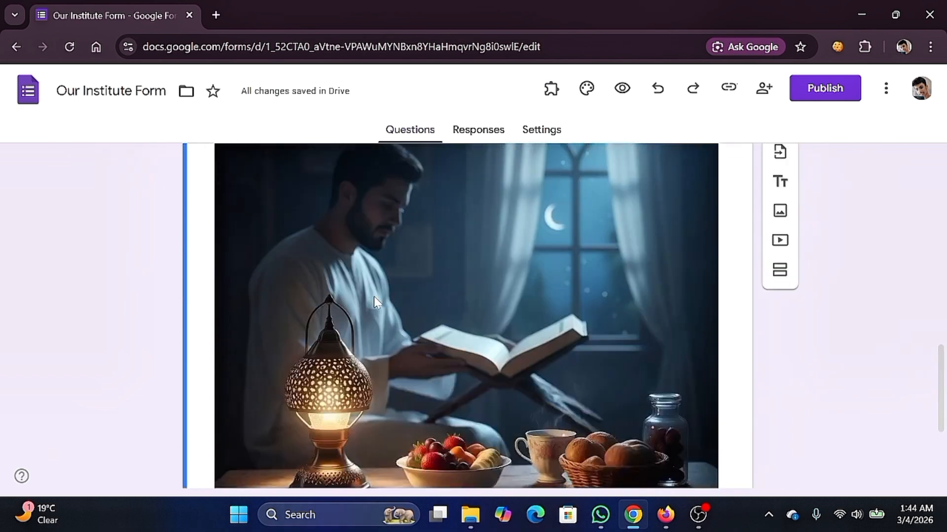
scroll(538, 331, up, 5)
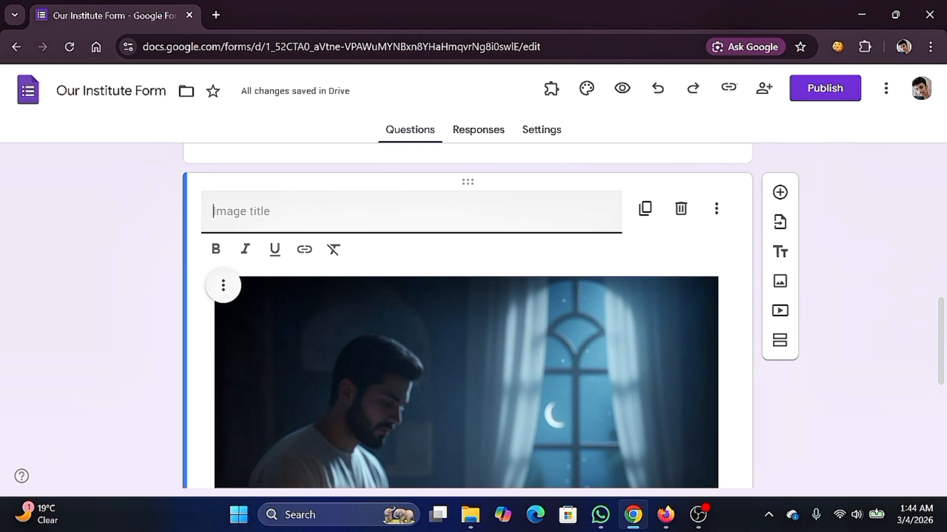
- Title the inserted image 'Happy Romadan'
text(Happy Romadan)
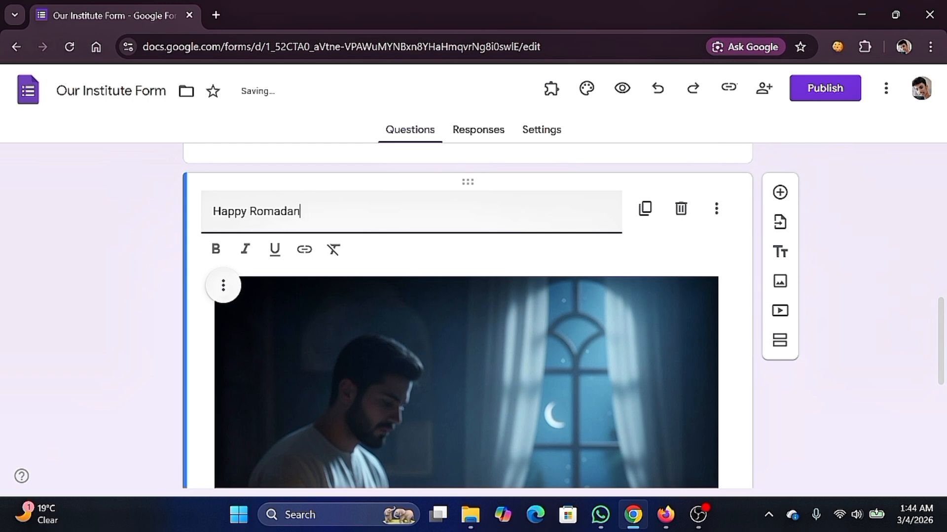
scroll(513, 232, down, 5)
scroll(513, 232, up, 7)
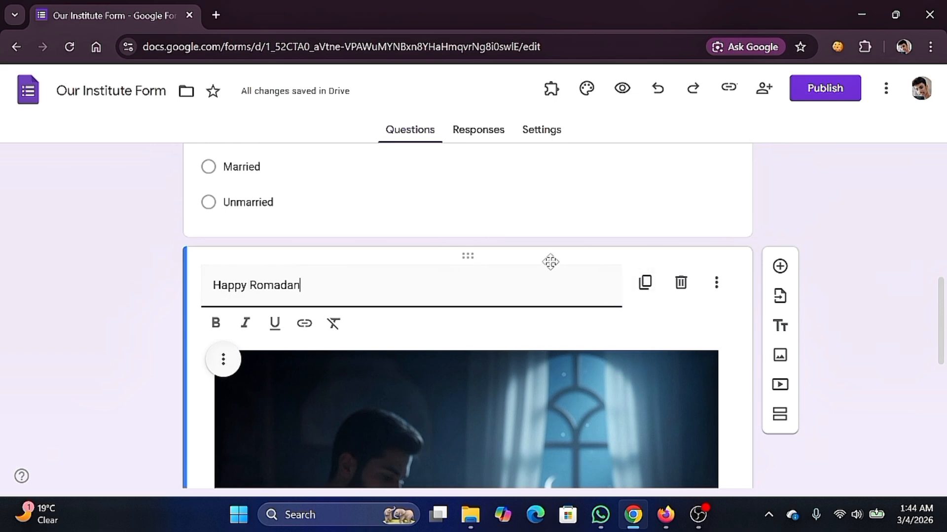
scroll(529, 254, down, 3)
scroll(529, 254, up, 3)
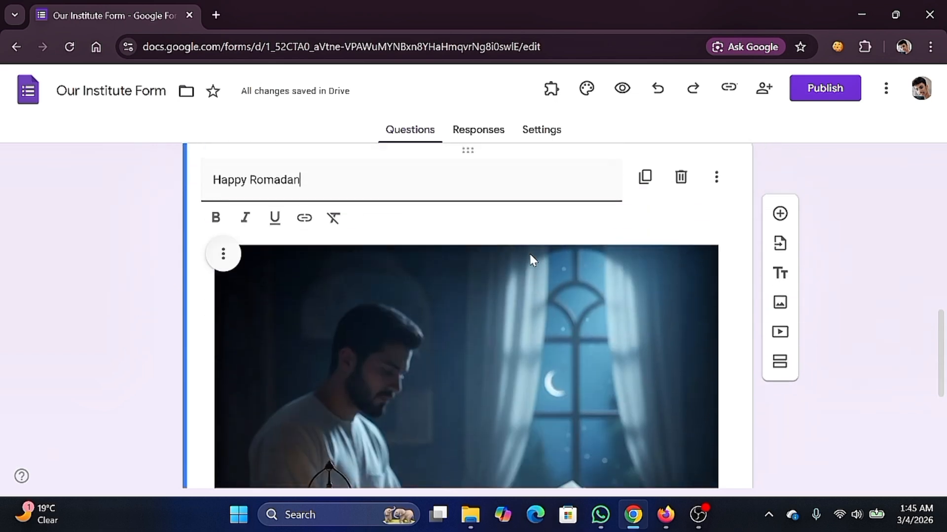
scroll(529, 253, down, 3)
scroll(529, 263, down, 2)
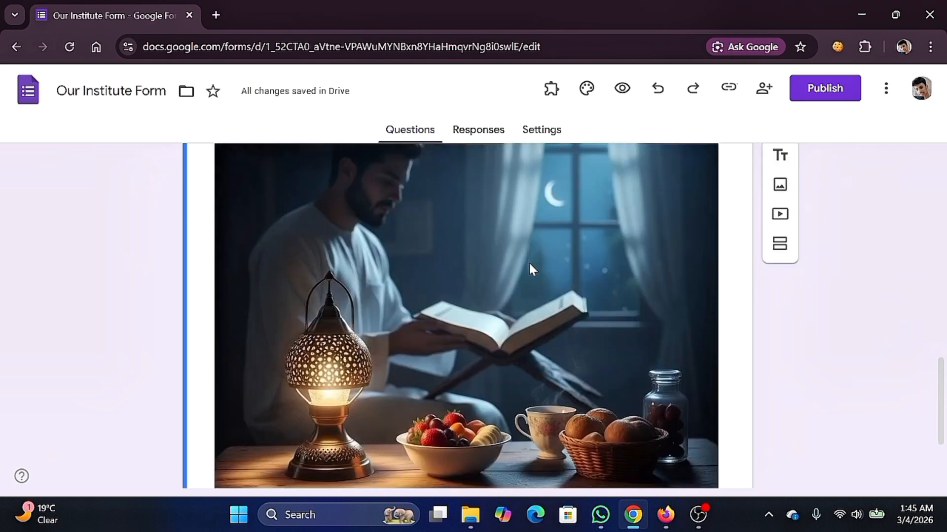
scroll(529, 263, up, 1)
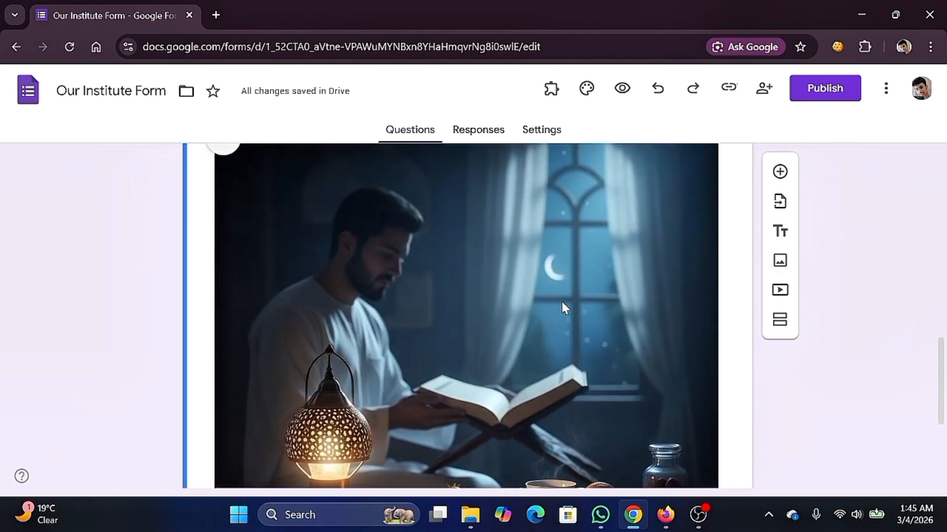
click(780, 295)
scroll(628, 273, down, 4)
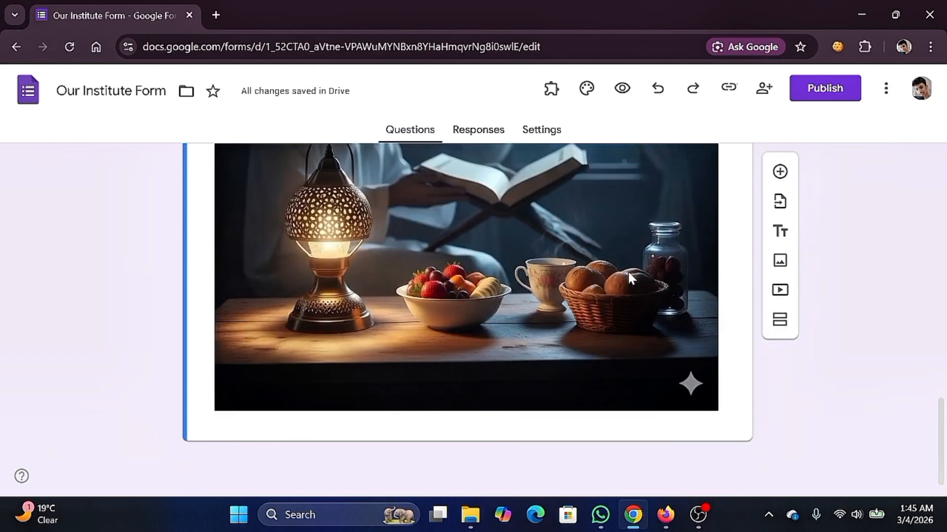
scroll(628, 270, up, 10)
scroll(481, 313, down, 10)
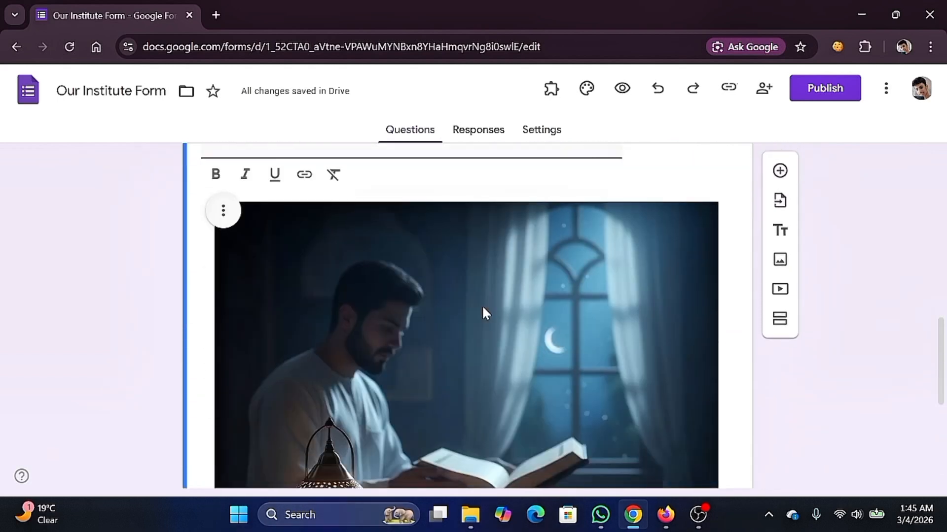
scroll(481, 313, up, 6)
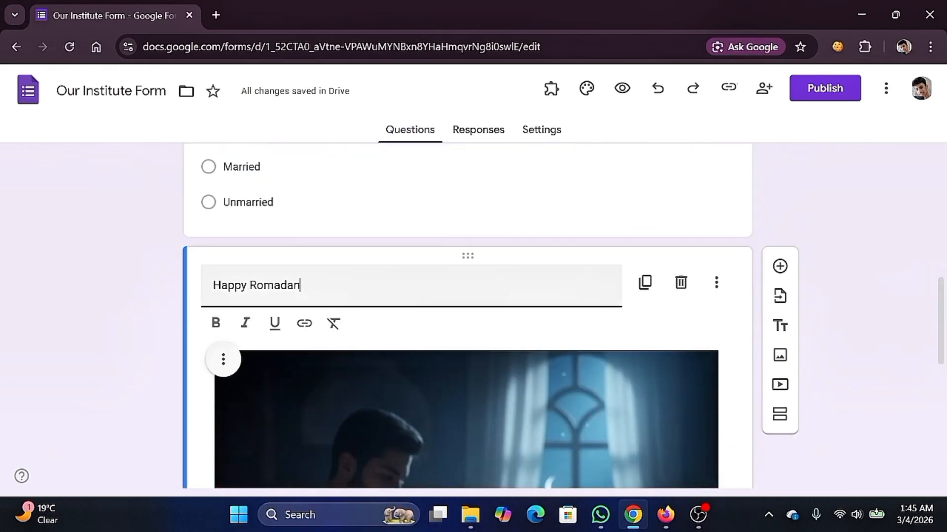
scroll(481, 311, down, 4)
scroll(481, 310, up, 12)
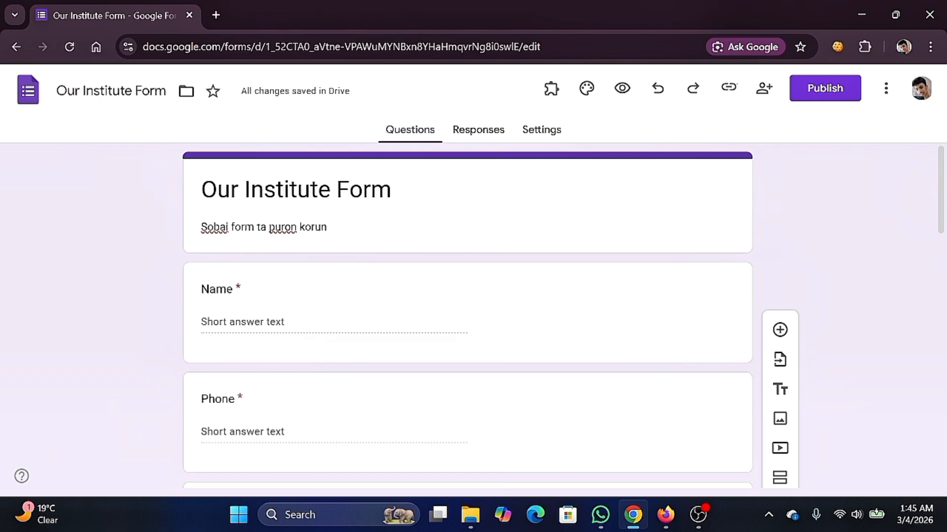
scroll(410, 289, down, 14)
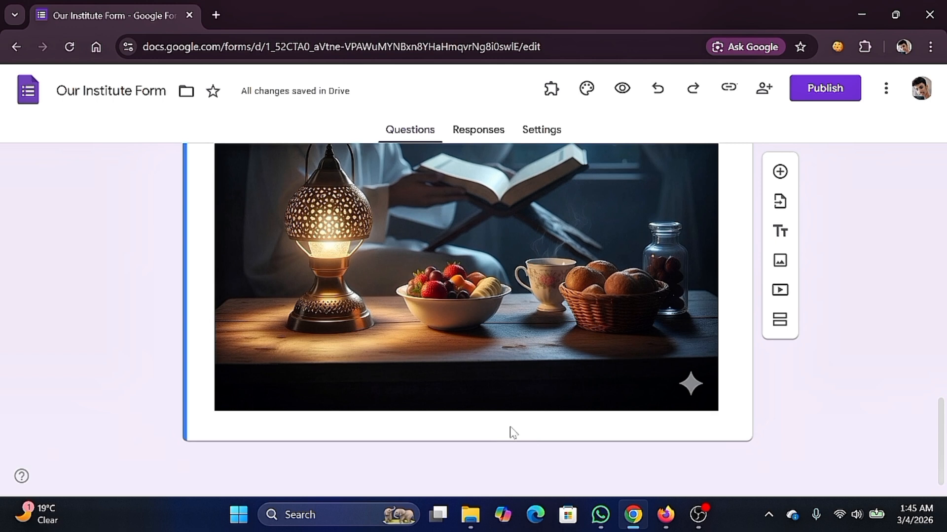
- Add a title-and-description block named 'Info for romadan' below the image
click(781, 237)
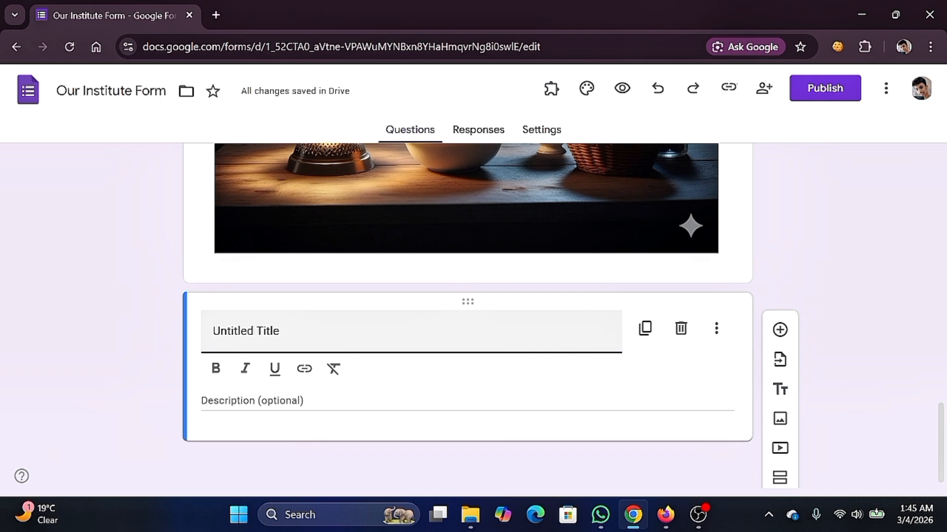
text(Info )
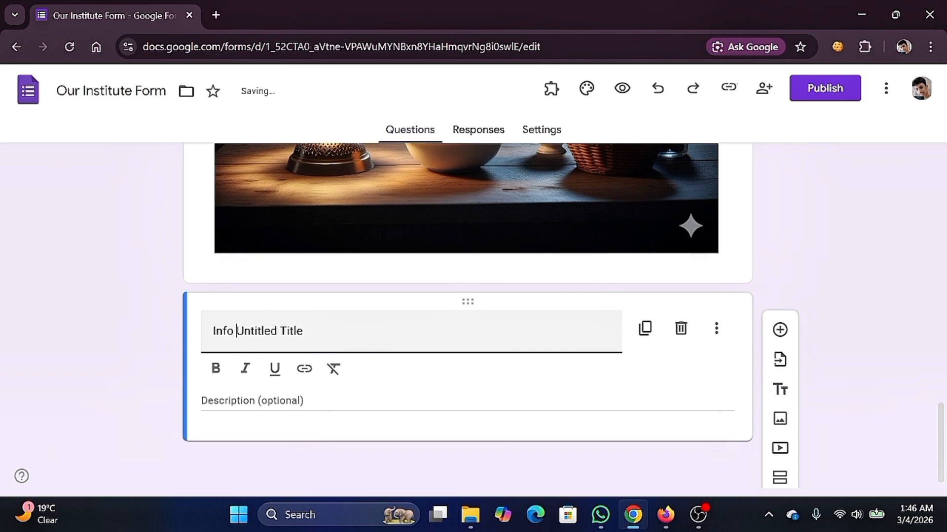
text(for ra)
key(BackSpace)
text(omadan)
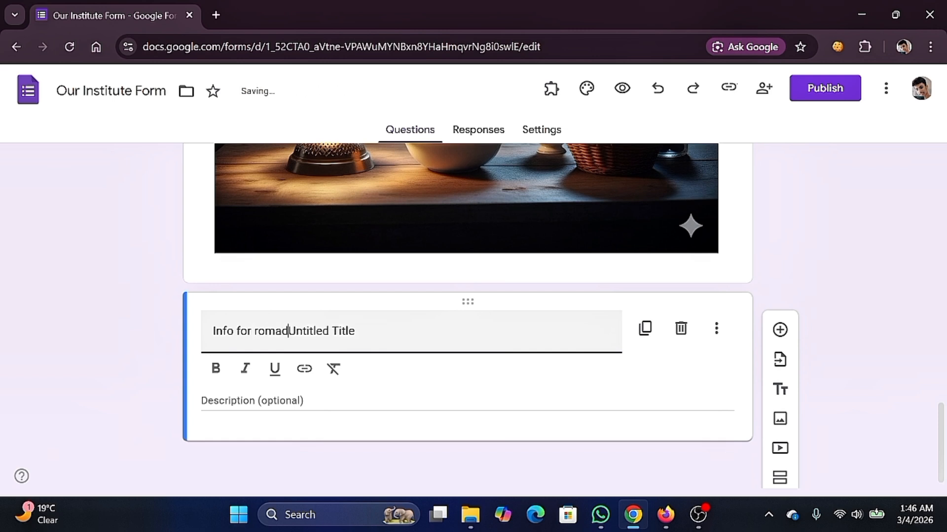
key(Delete)
key(Delete)
key(Delete)
key(Delete)
key(Delete)
key(Delete)
key(Delete)
key(Delete)
key(Delete)
key(Delete)
key(Delete)
key(Delete)
key(Delete)
key(Delete)
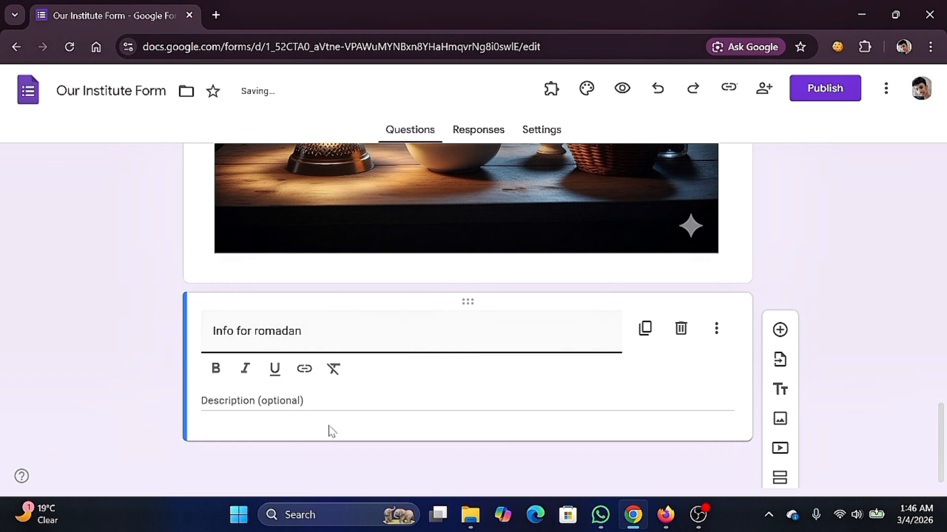
click(333, 402)
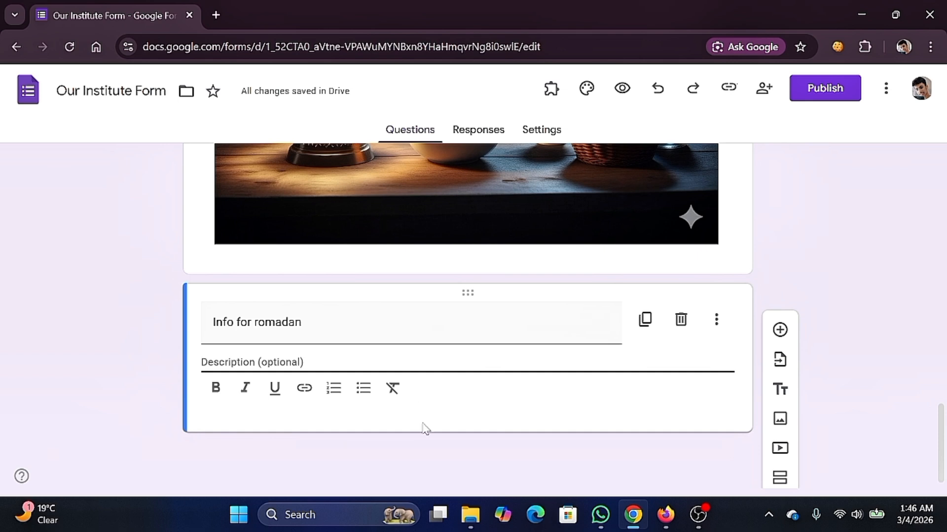
- Add two blank multiple-choice questions after the Info for romadan block
click(779, 330)
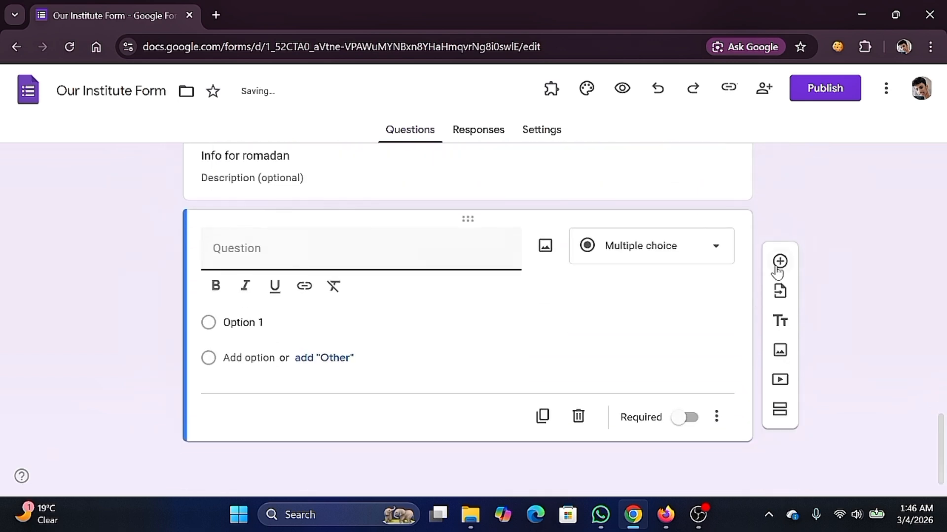
click(779, 261)
scroll(589, 289, up, 4)
scroll(562, 286, down, 2)
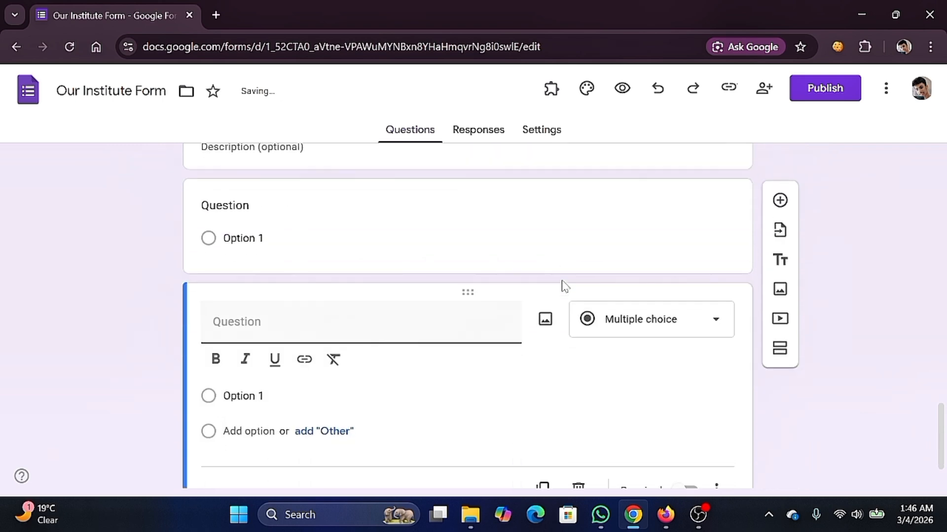
scroll(413, 242, up, 3)
scroll(412, 242, up, 15)
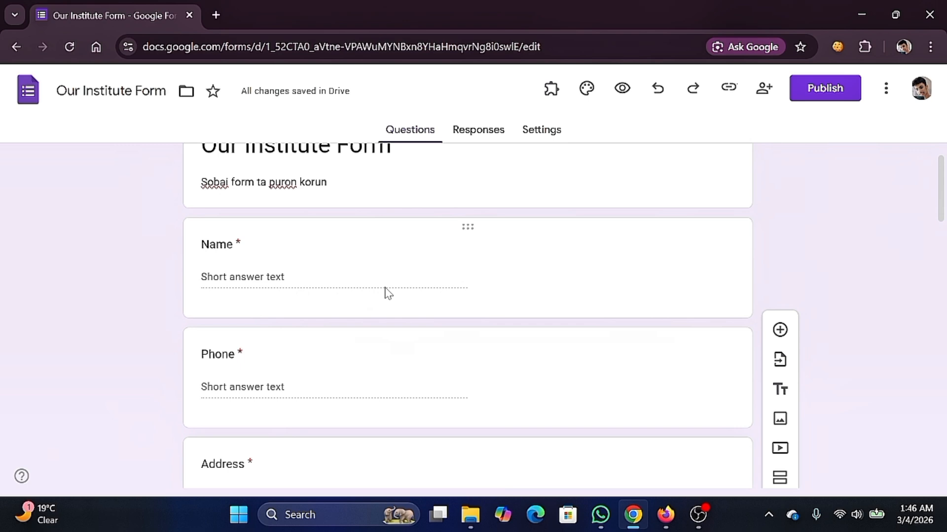
scroll(468, 267, up, 1)
scroll(467, 264, down, 7)
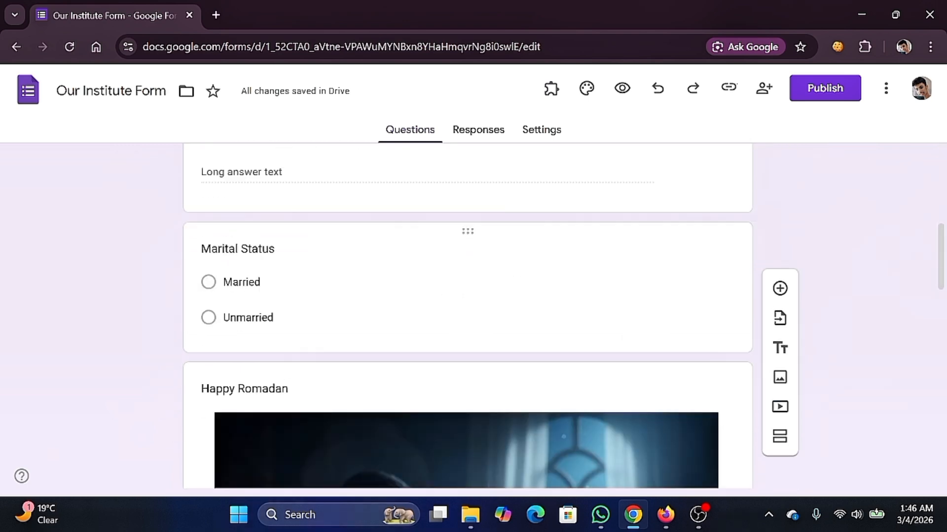
- Publish the form with responders set to Anyone with the link, then select its responder link
click(821, 93)
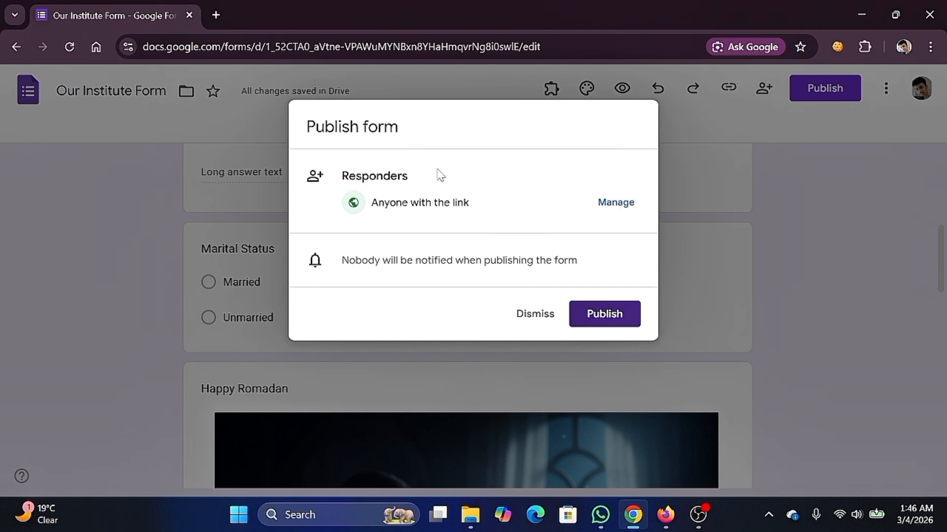
drag(371, 206, 482, 207)
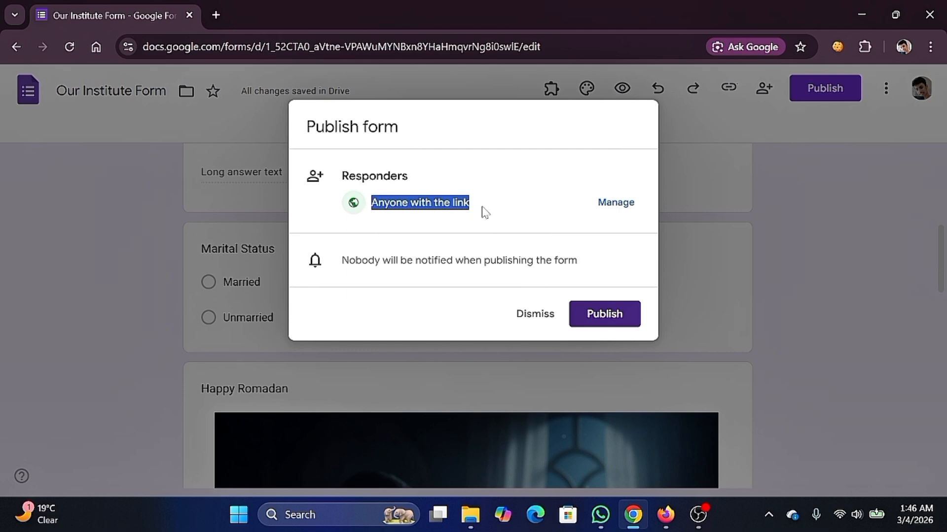
click(536, 217)
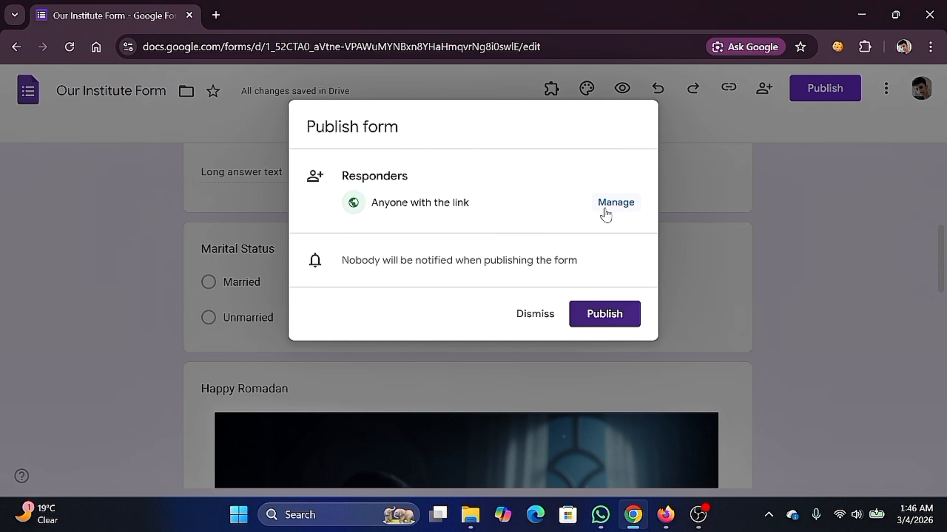
click(598, 313)
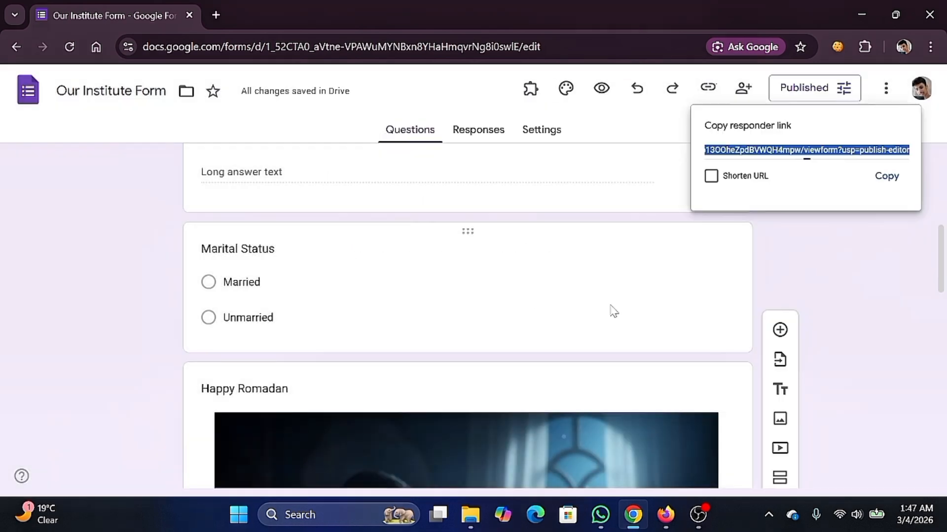
click(789, 154)
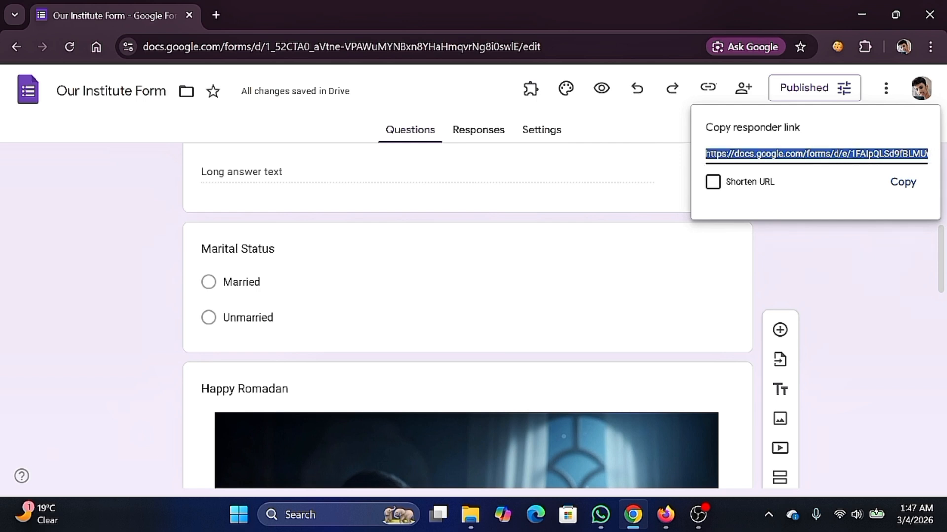
- Copy the shortened forms.gle responder link and load it in a new browser tab
click(712, 183)
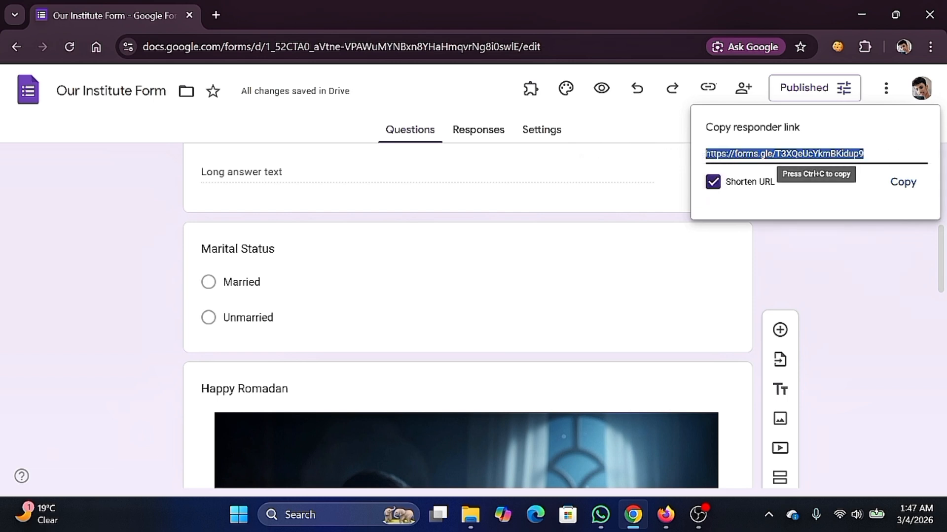
click(909, 191)
click(216, 14)
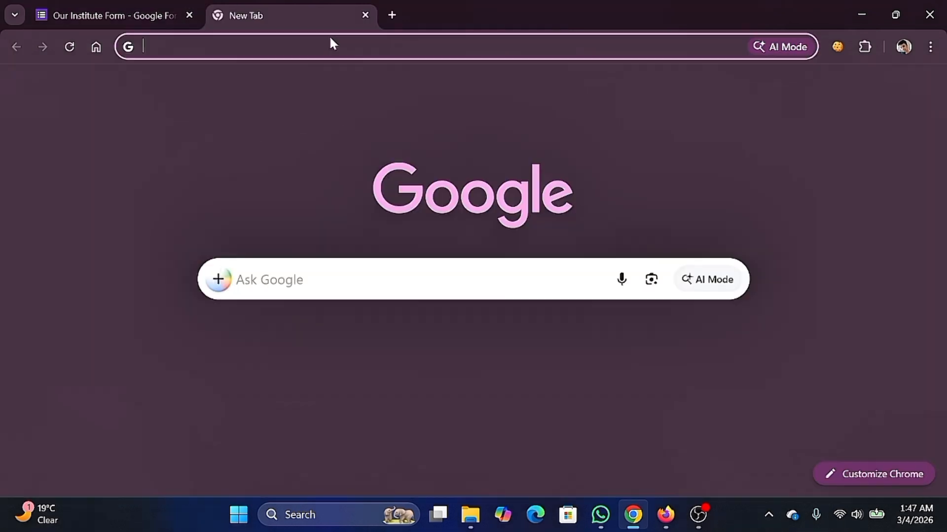
click(330, 39)
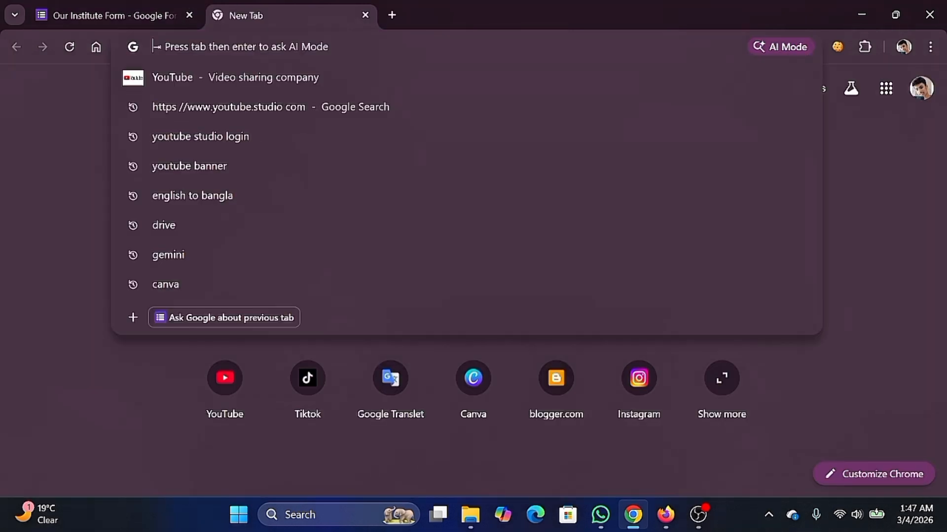
key(ctrl+v)
key(Return)
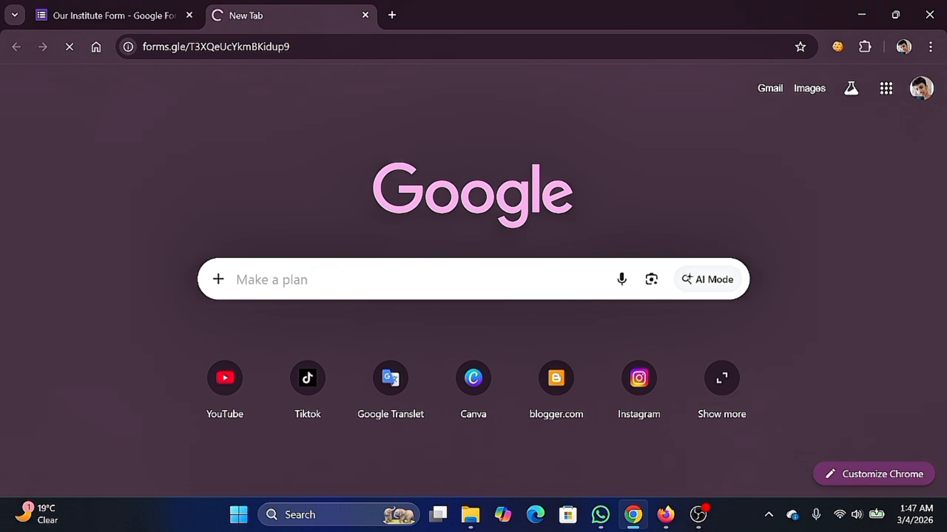
- Enter a test name, phone number and address in the live form
scroll(429, 169, down, 4)
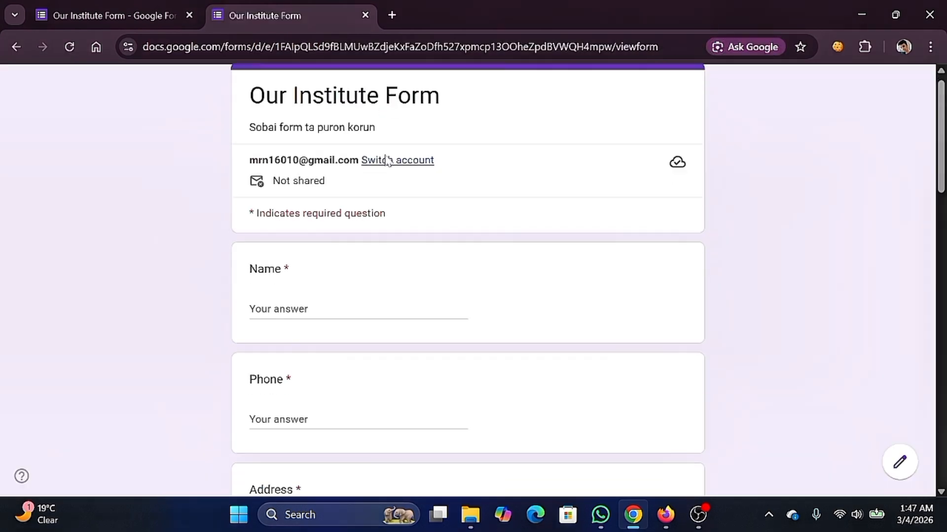
scroll(418, 161, up, 4)
scroll(370, 182, down, 3)
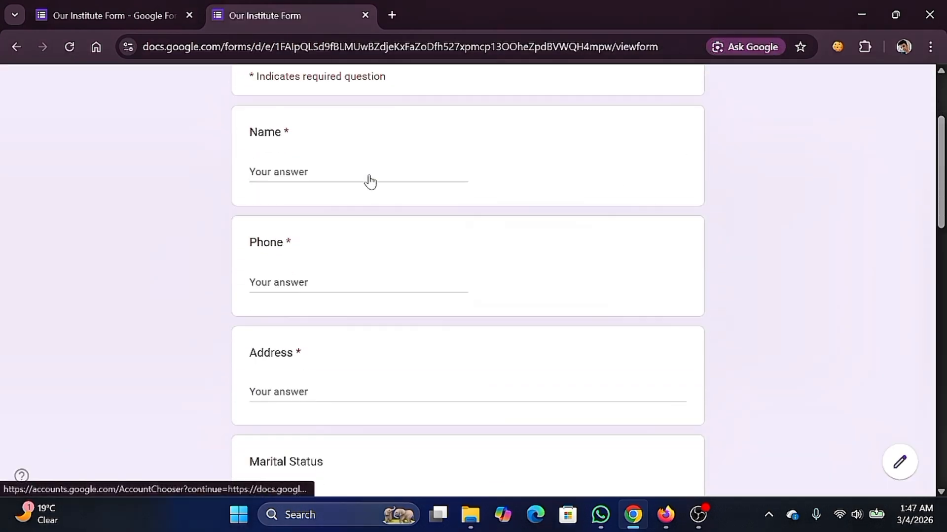
click(359, 172)
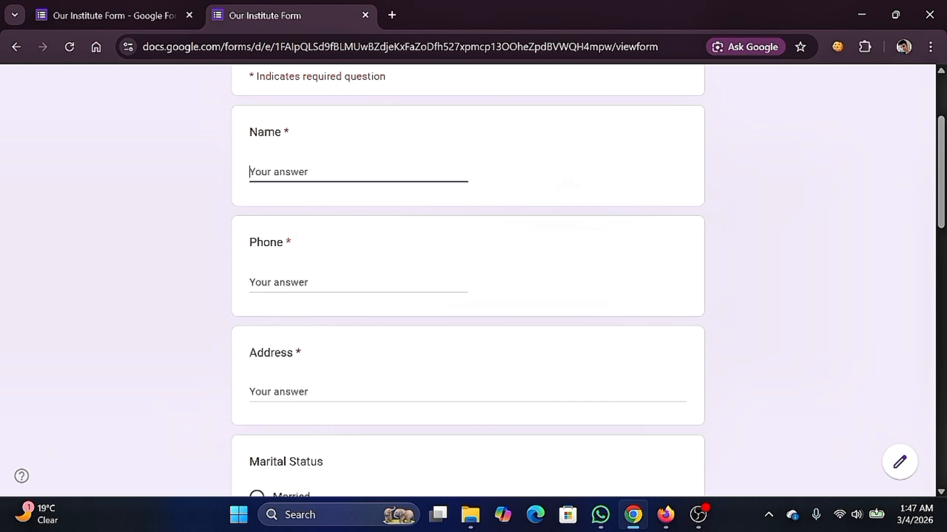
text(Niloy)
click(329, 280)
key(Tab)
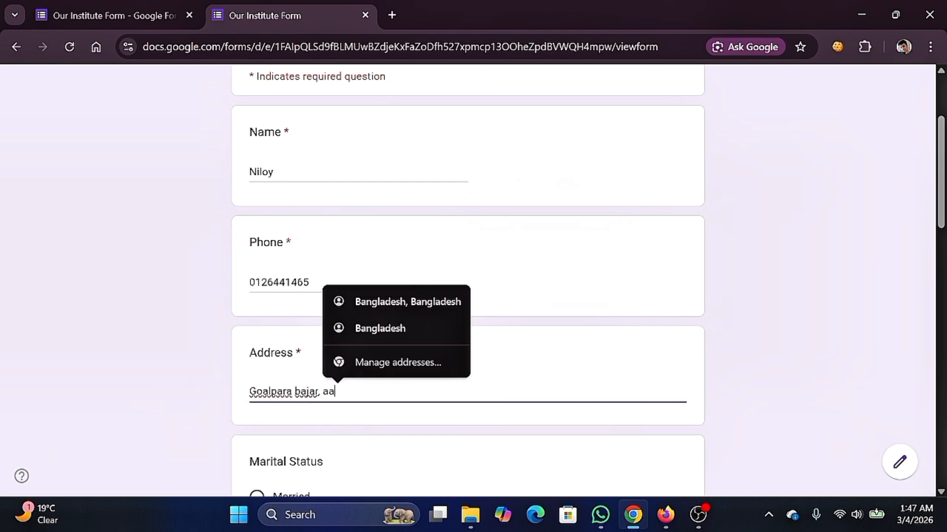
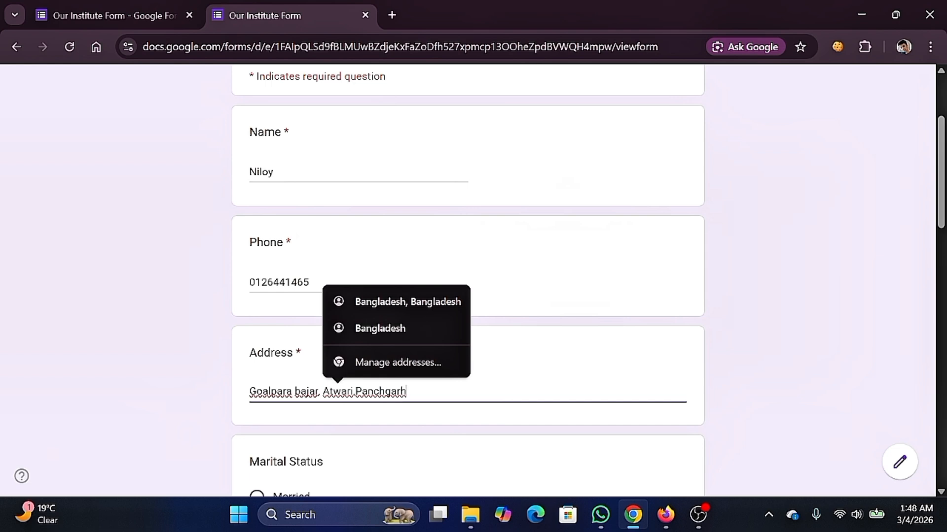
scroll(344, 345, down, 5)
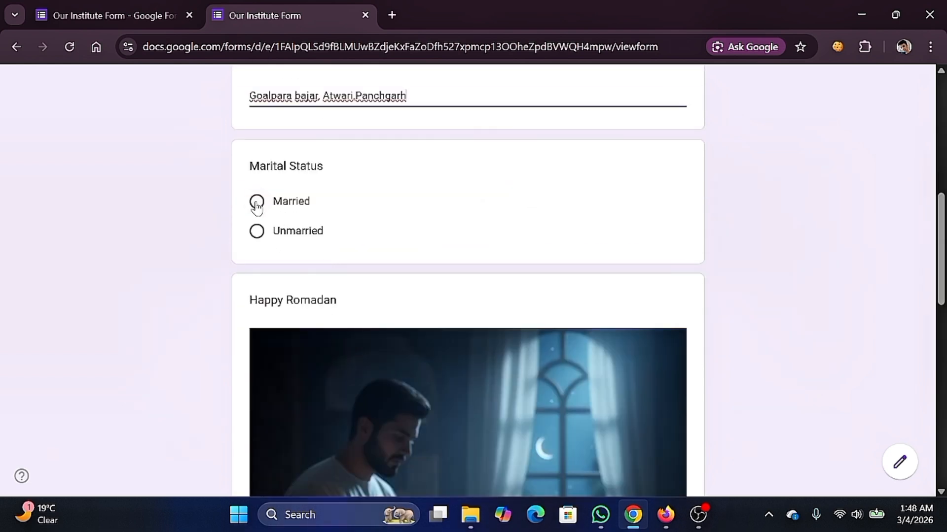
scroll(284, 202, up, 3)
double_click(298, 205)
click(326, 211)
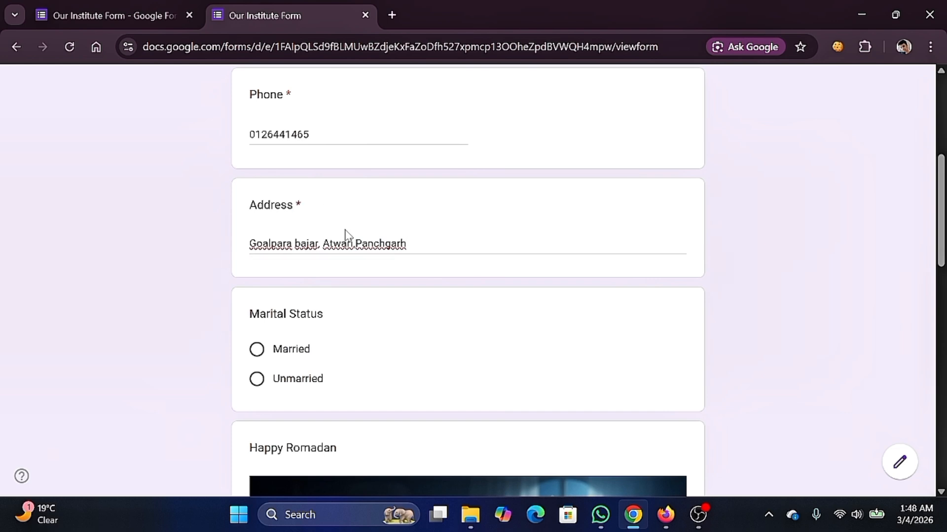
- Choose Option 1 in both questions, submit the response, and go back to the editor tab
scroll(317, 223, down, 8)
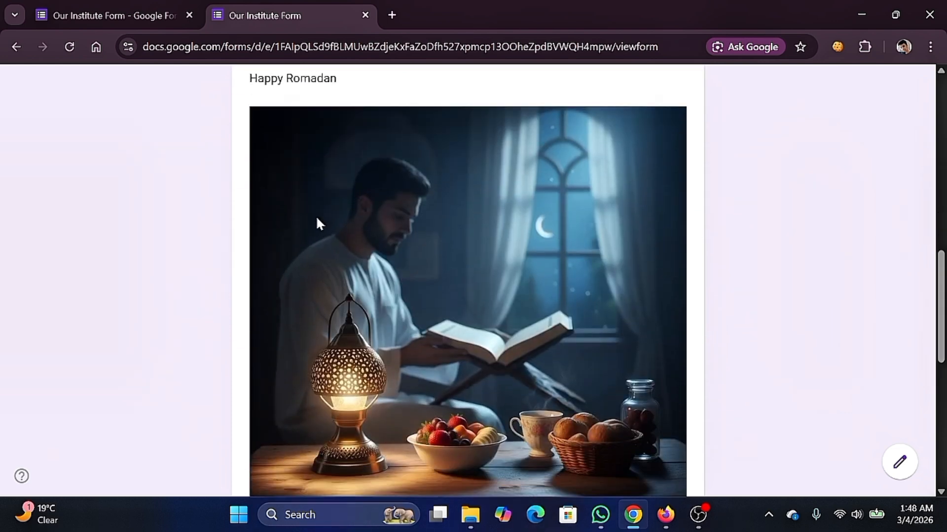
scroll(317, 222, down, 9)
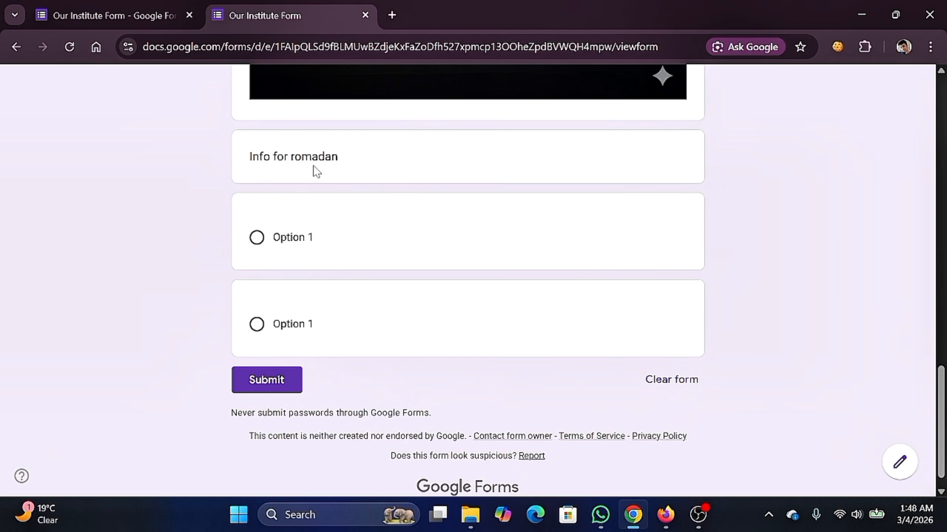
click(253, 243)
click(257, 352)
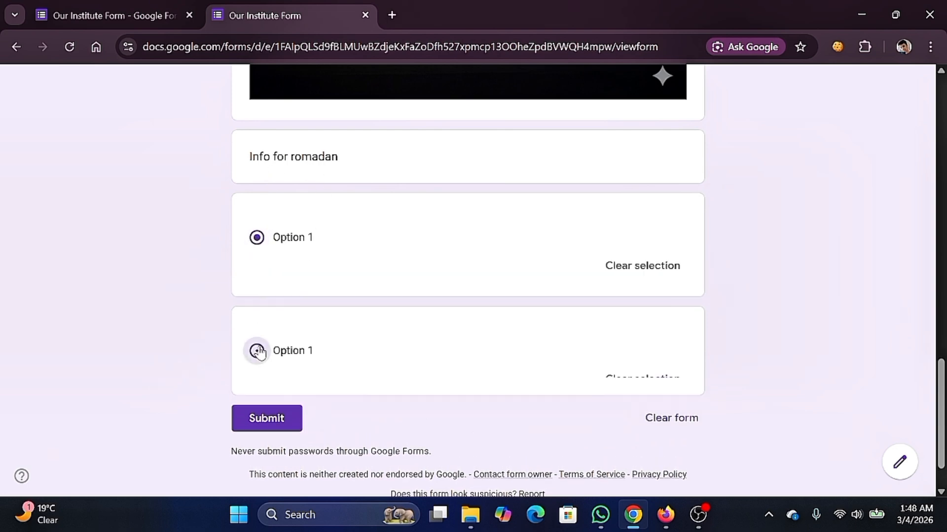
scroll(317, 222, down, 2)
scroll(418, 245, up, 8)
scroll(417, 247, down, 8)
click(276, 363)
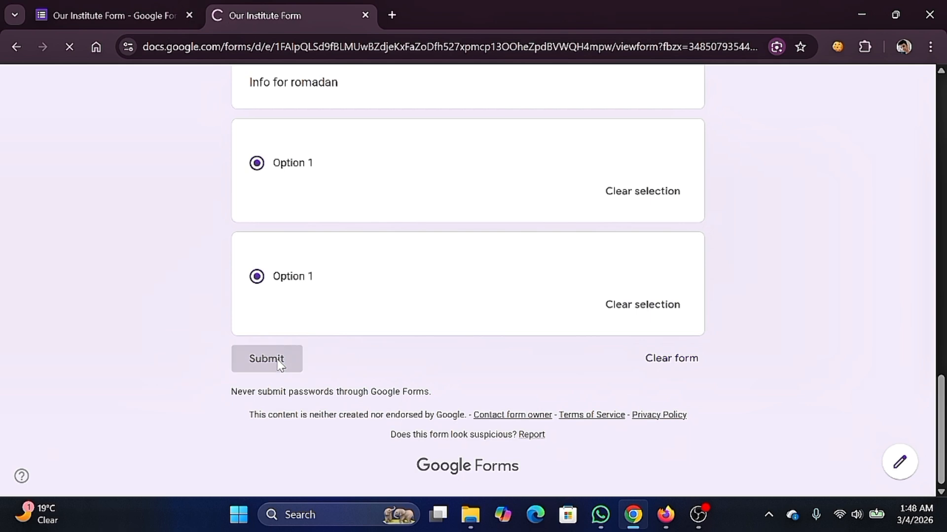
click(147, 16)
scroll(318, 190, up, 10)
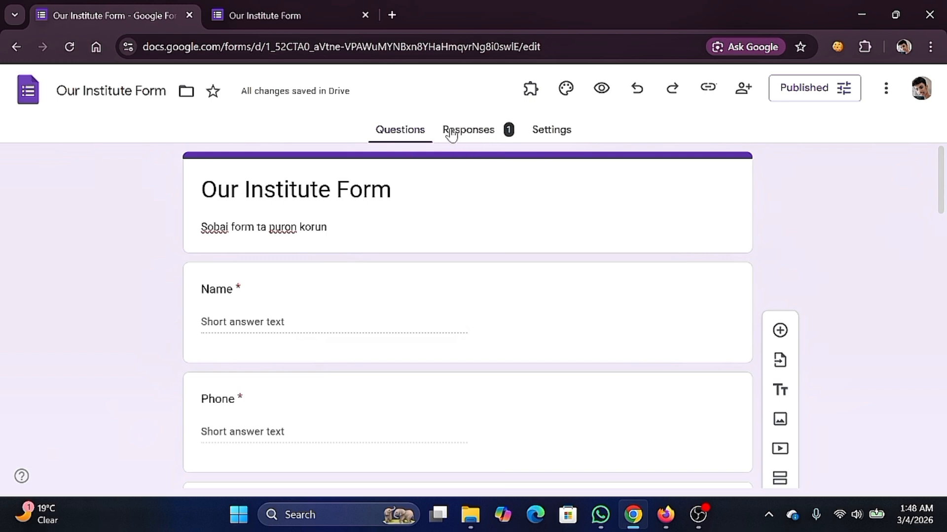
- Scroll through the Responses summary of the test answers, including the 100% Option 1 pie chart
click(478, 132)
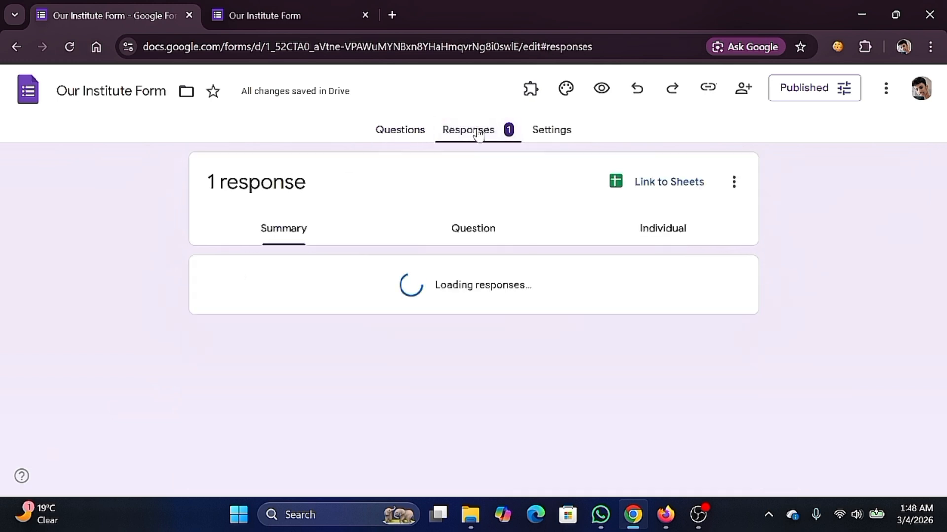
scroll(359, 224, down, 5)
scroll(267, 218, down, 10)
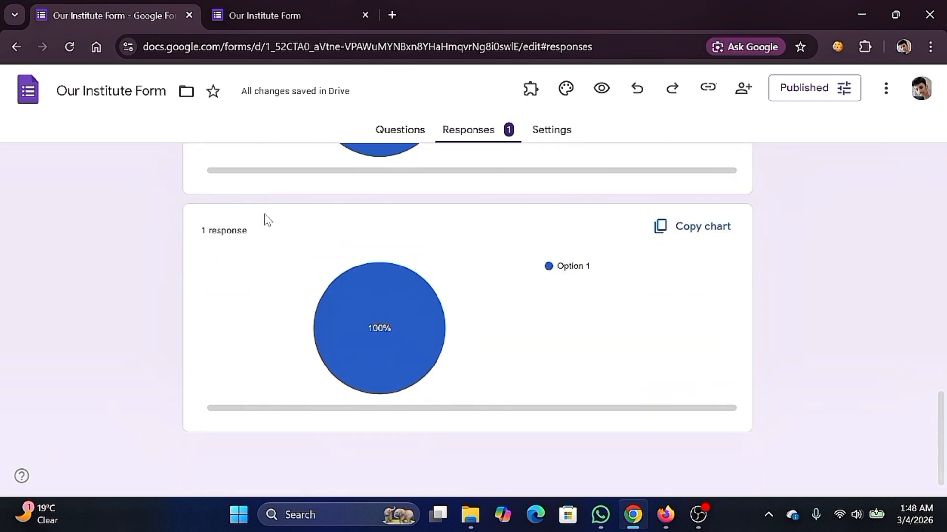
scroll(267, 218, up, 3)
scroll(266, 218, down, 3)
mouse_move(364, 342)
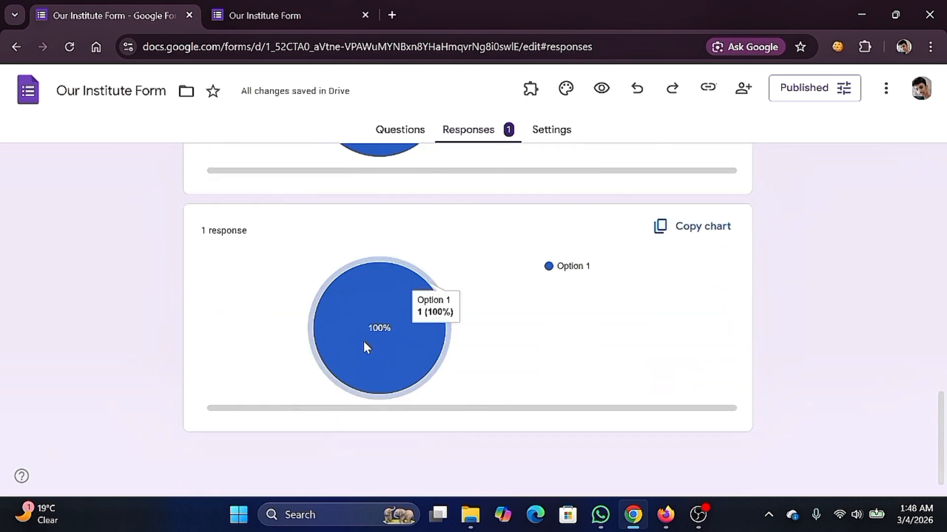
scroll(298, 251, up, 15)
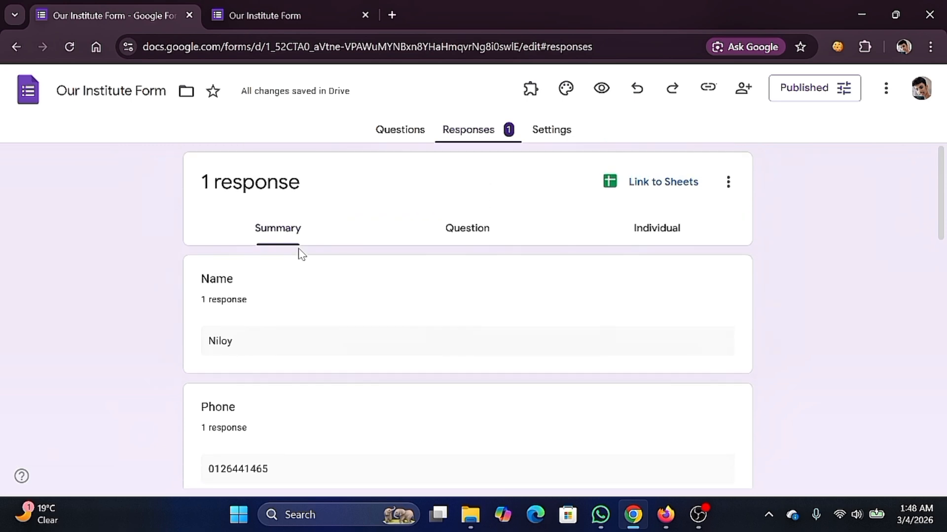
scroll(302, 275, down, 1)
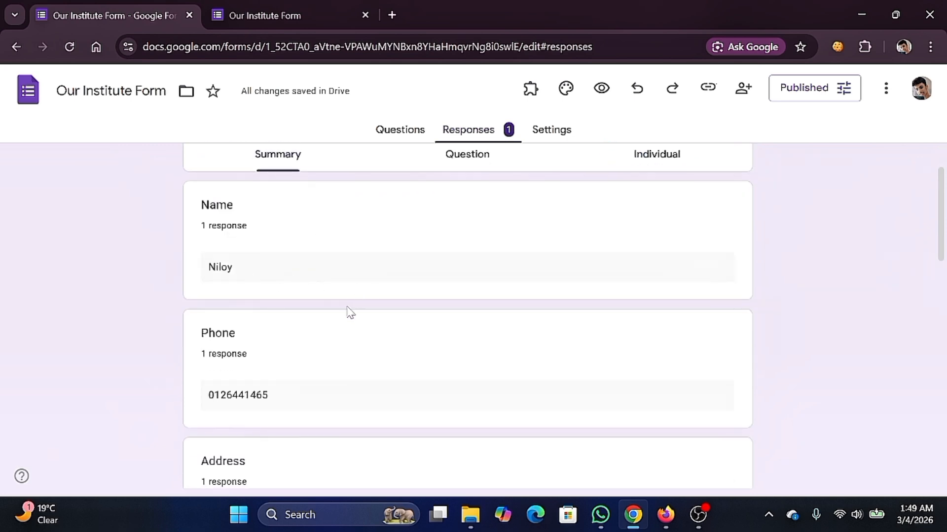
drag(278, 404, 220, 402)
click(296, 362)
scroll(387, 271, up, 1)
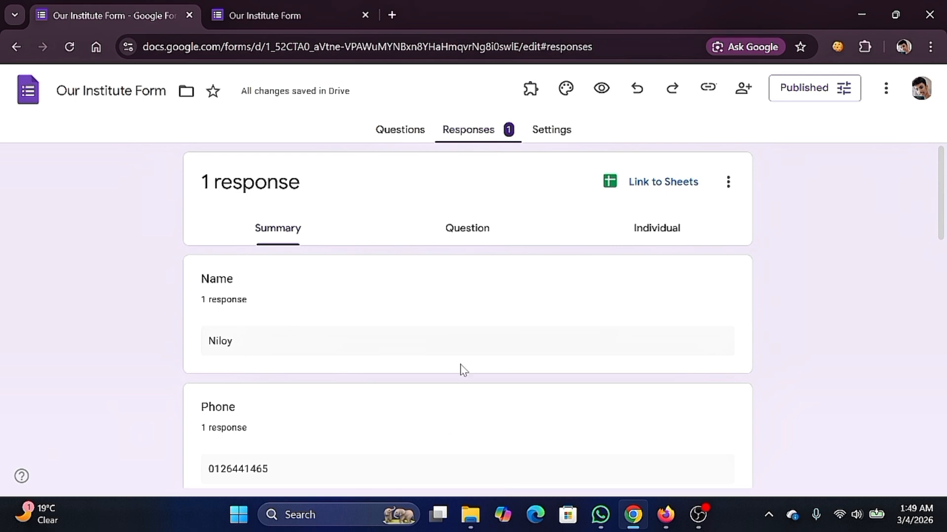
scroll(326, 331, down, 10)
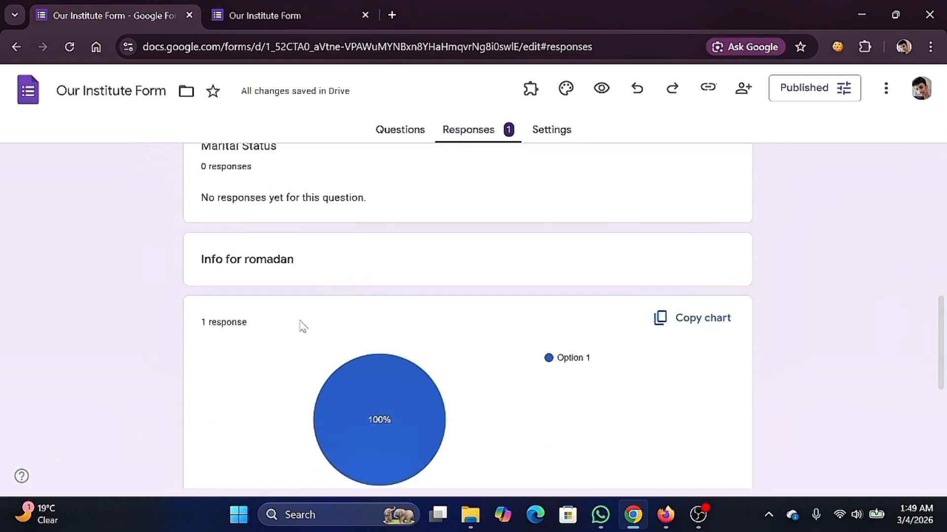
scroll(307, 340, up, 10)
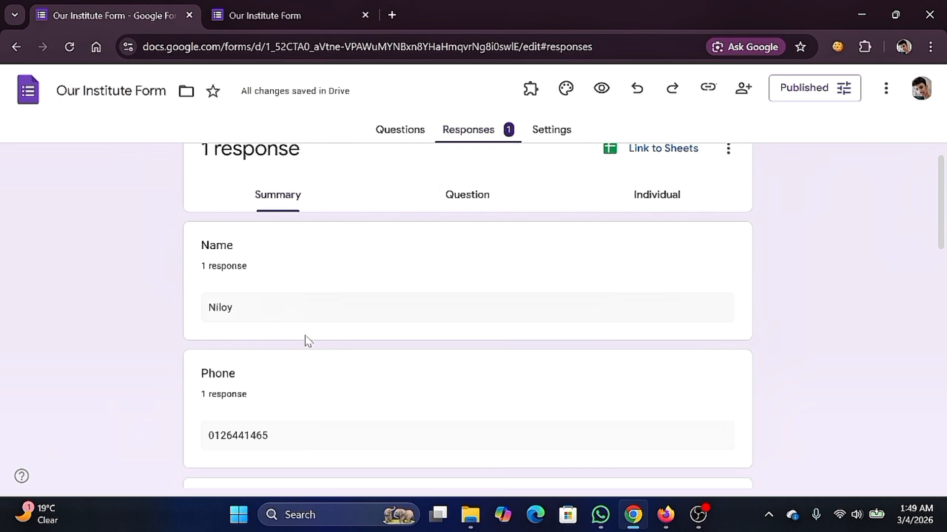
scroll(308, 340, up, 1)
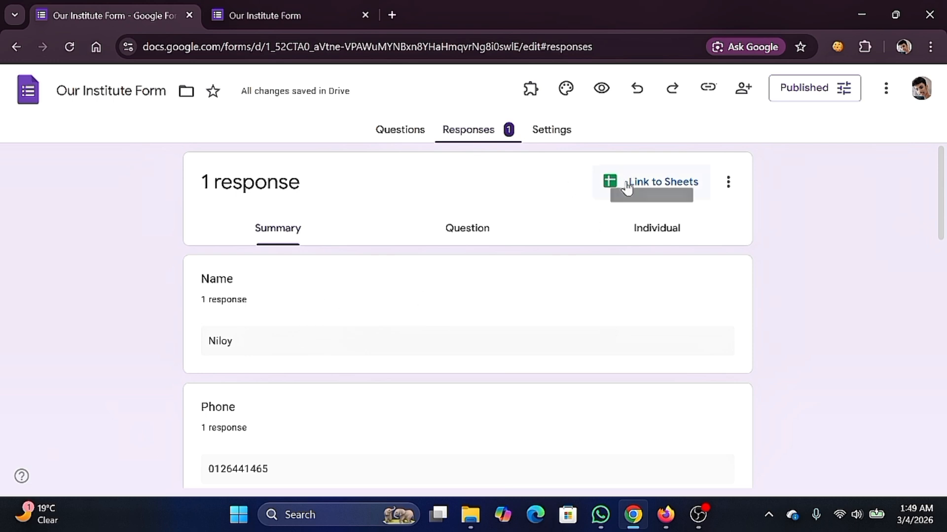
- Link responses to a newly created spreadsheet, Our Institute Form (Responses)
click(665, 186)
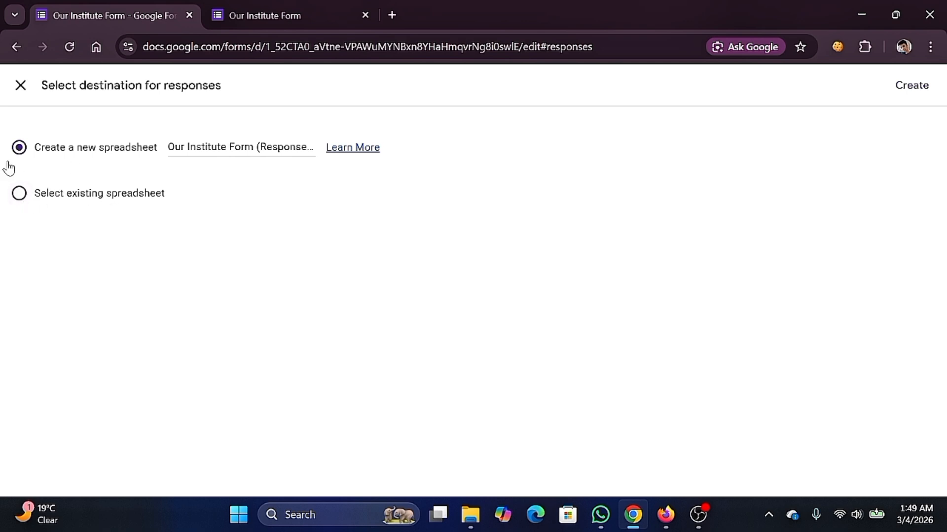
click(910, 88)
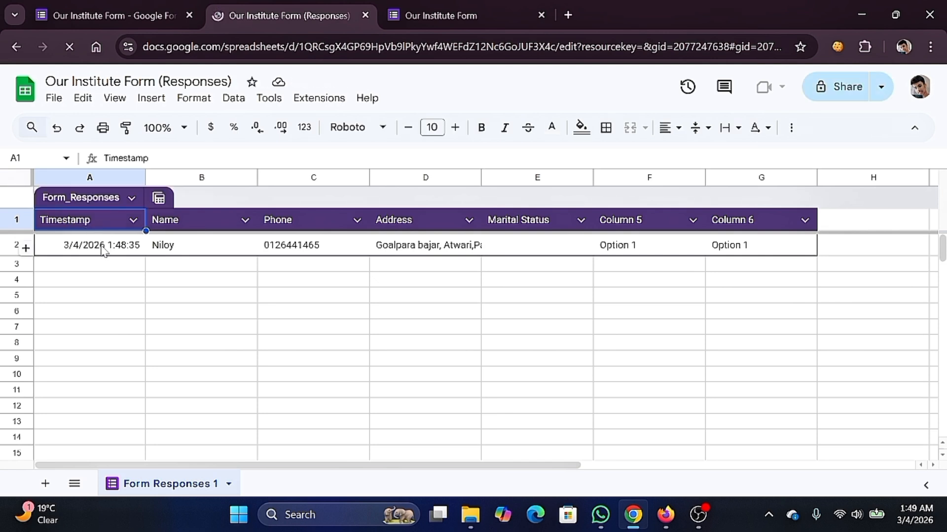
- Inspect the response values in A2 through G2 and the Column 5 and Column 6 headers
click(67, 250)
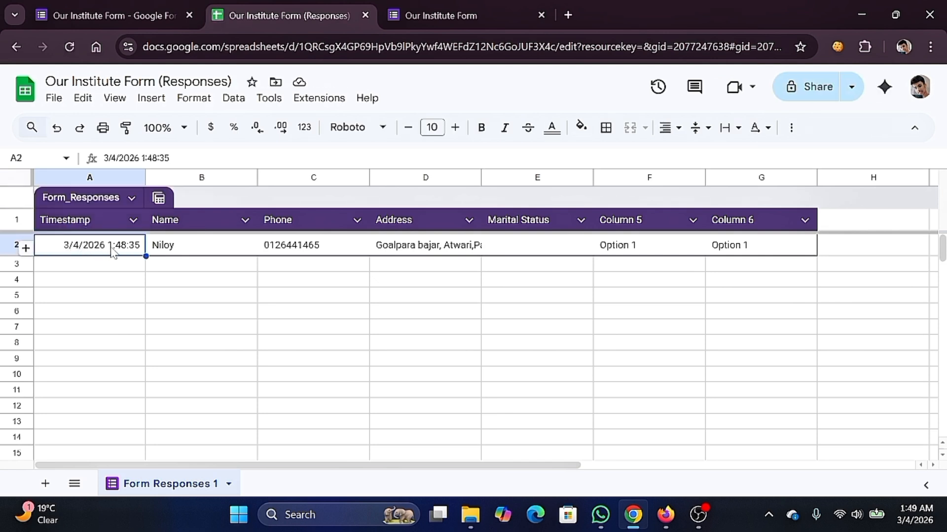
click(123, 267)
click(186, 248)
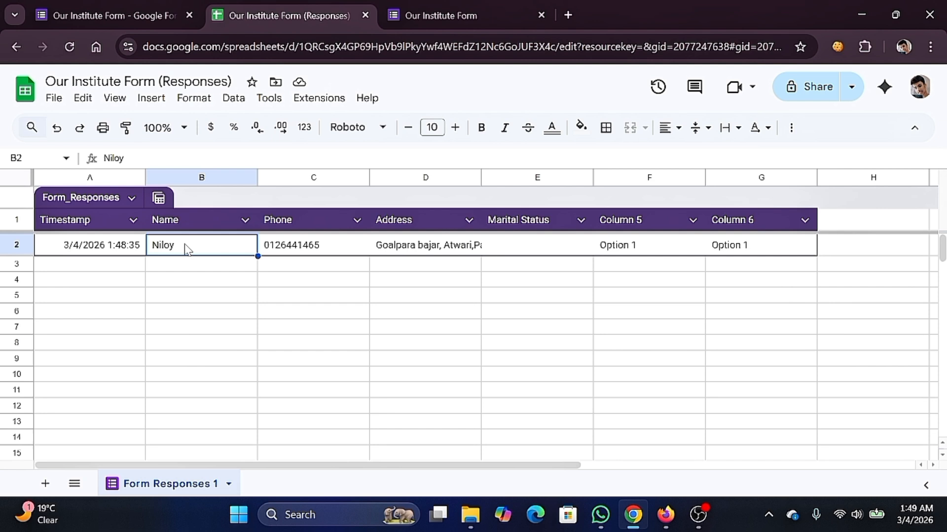
click(296, 252)
click(455, 250)
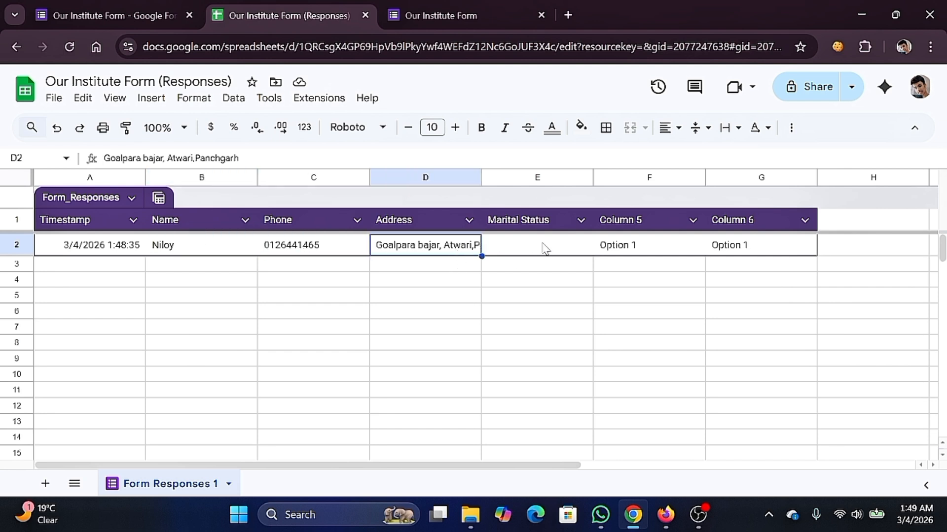
click(556, 254)
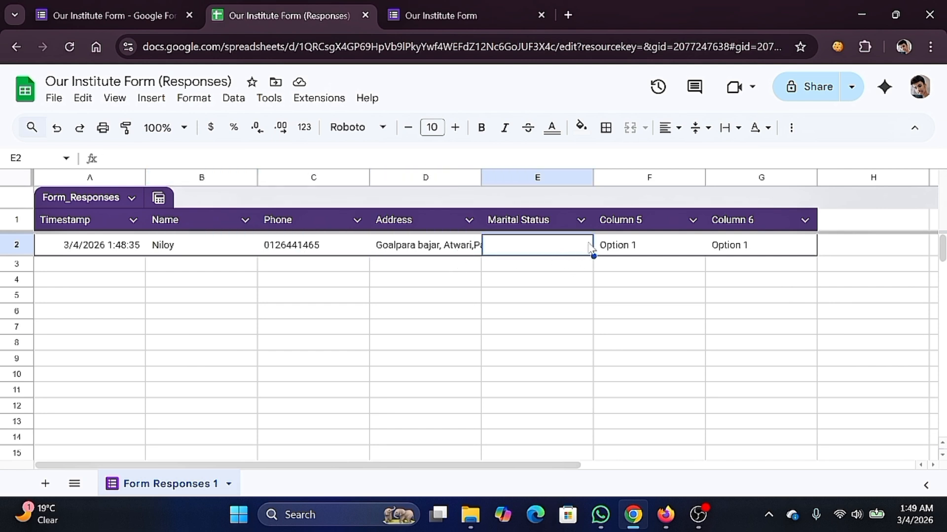
click(636, 249)
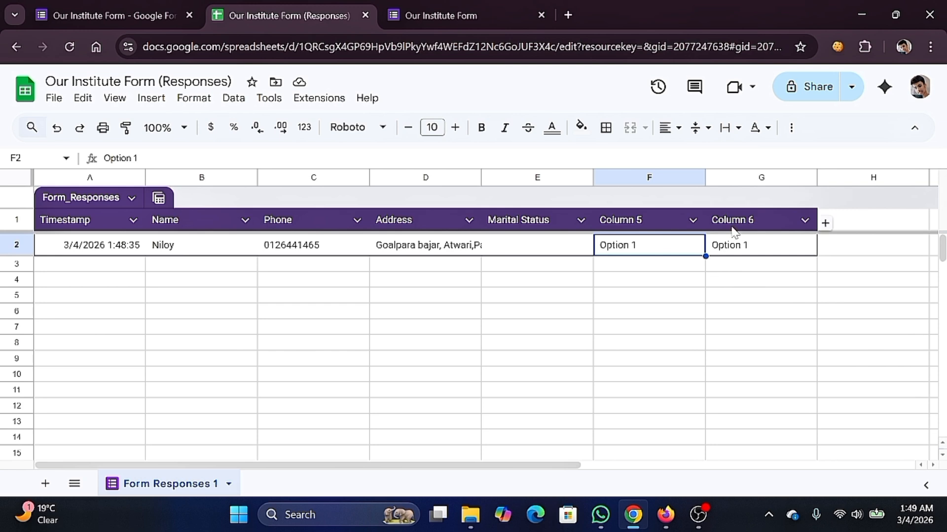
click(740, 247)
click(659, 218)
click(658, 245)
click(734, 229)
click(735, 248)
click(670, 249)
click(649, 228)
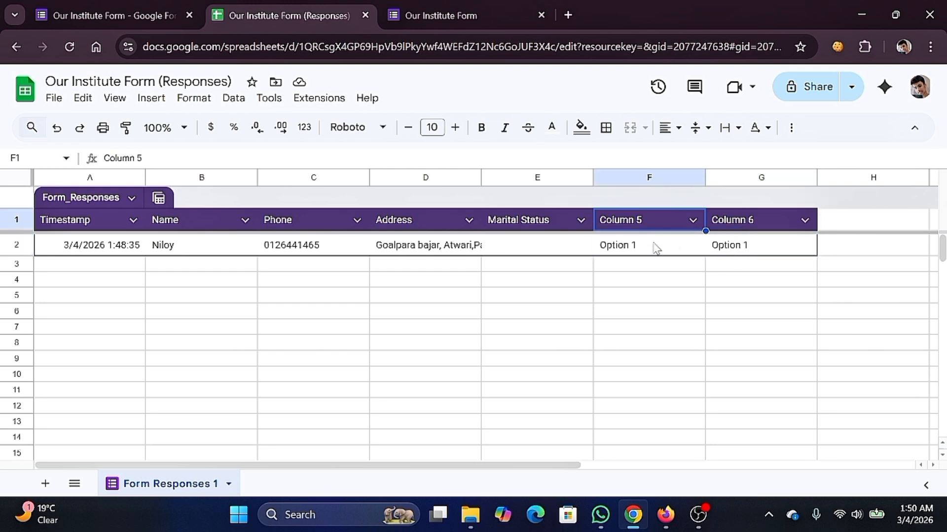
click(729, 229)
click(737, 249)
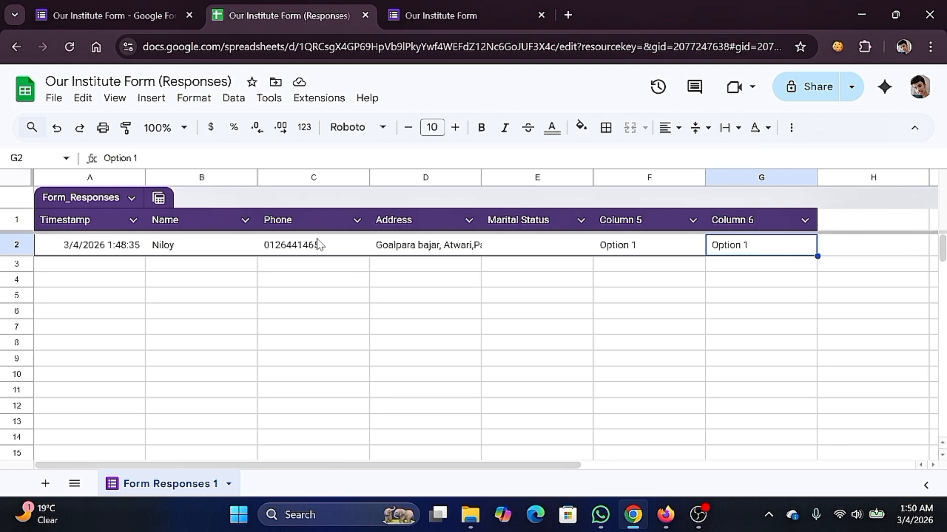
- Recheck the phone and address cells C2 and D2, then bring up the Share settings
click(291, 249)
click(365, 267)
click(423, 252)
click(428, 260)
click(529, 265)
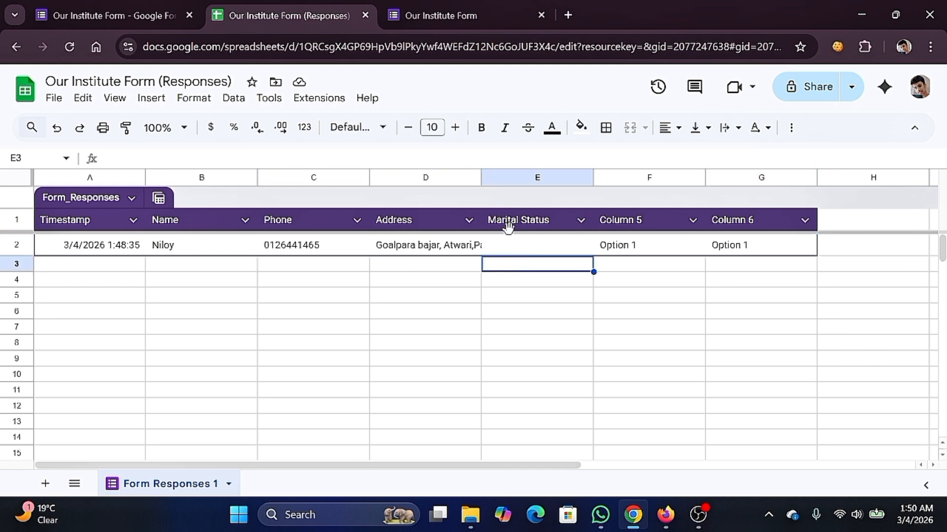
click(817, 91)
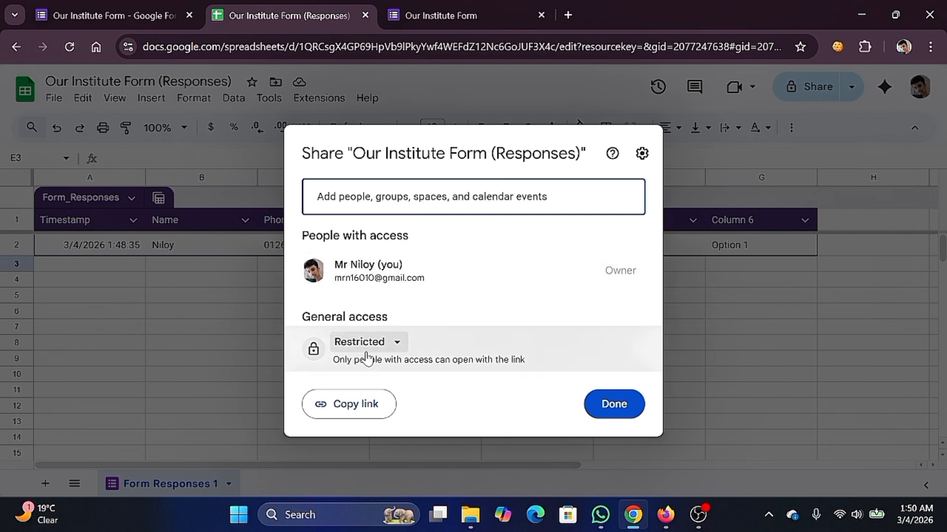
- Set general access to Anyone with the link with the Editor role
click(393, 345)
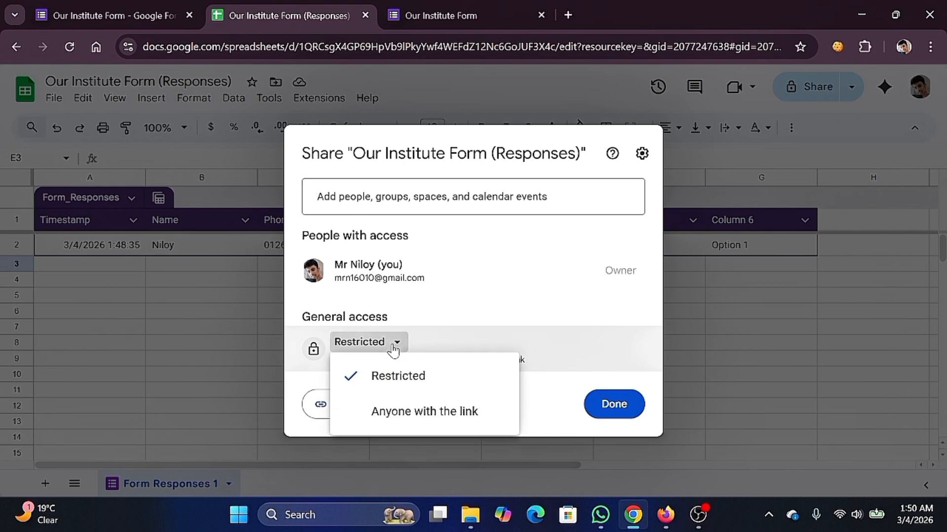
click(408, 413)
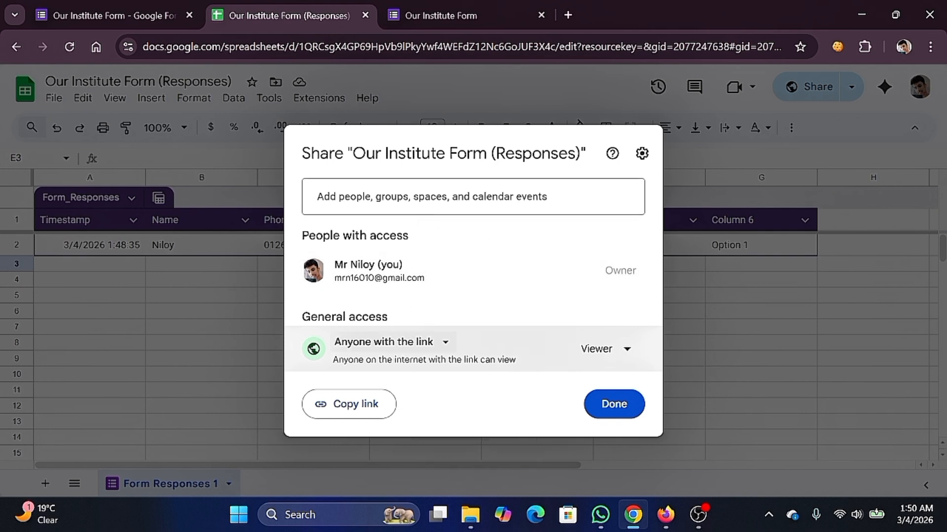
click(607, 347)
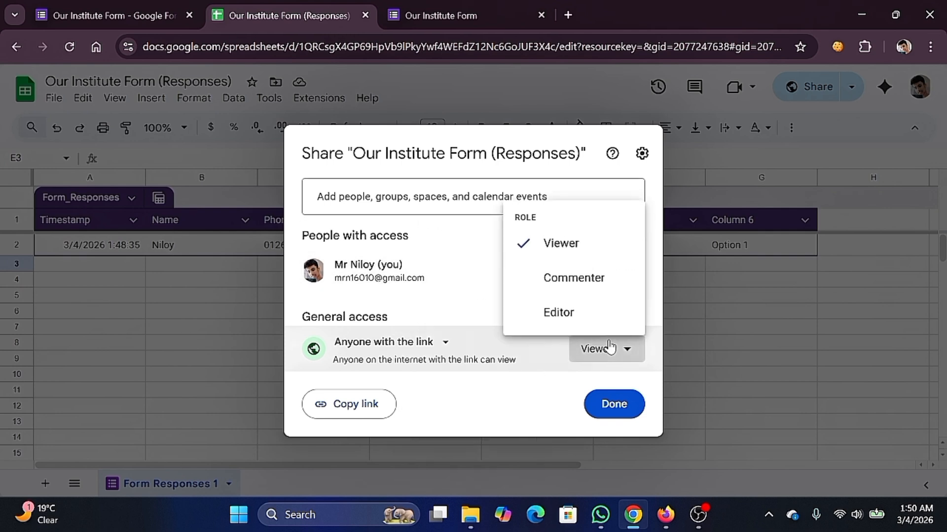
click(553, 312)
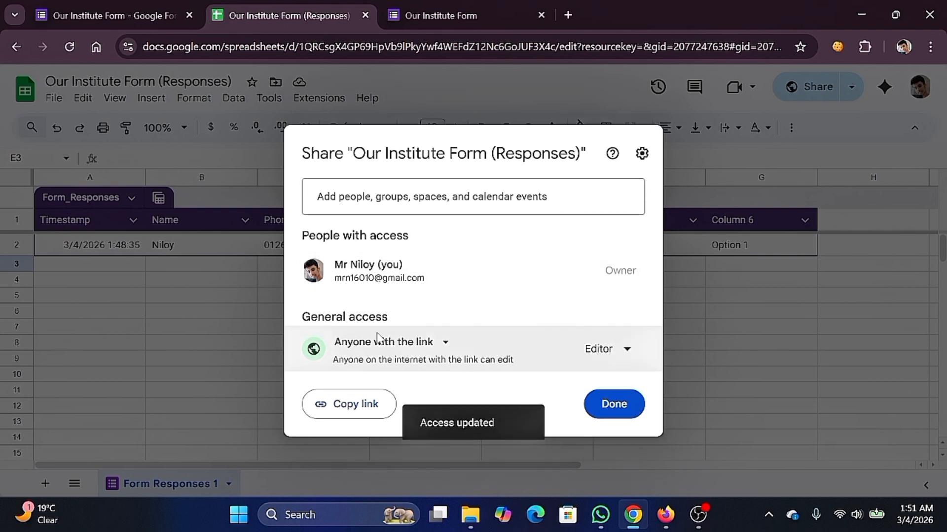
- Revert general access to Restricted, enter a collaborator's e-mail address, and close the Share dialog
click(445, 342)
click(410, 377)
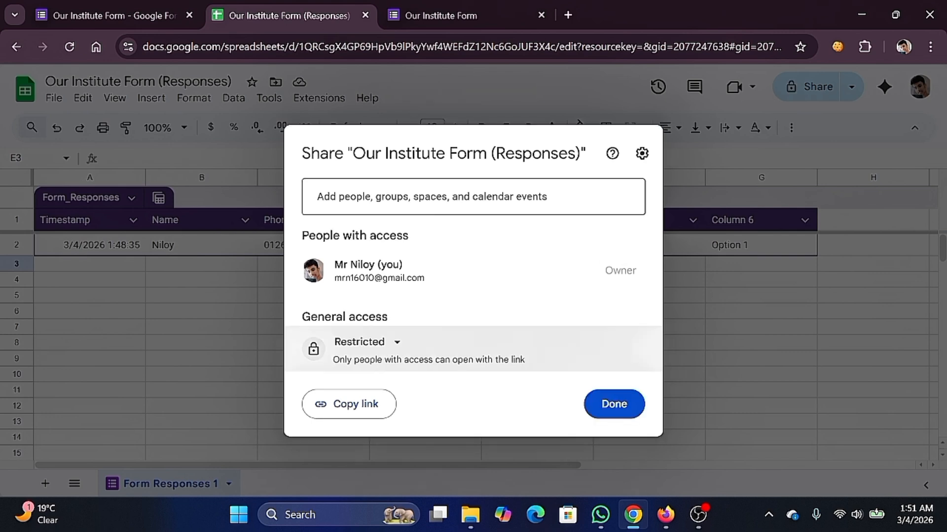
click(431, 197)
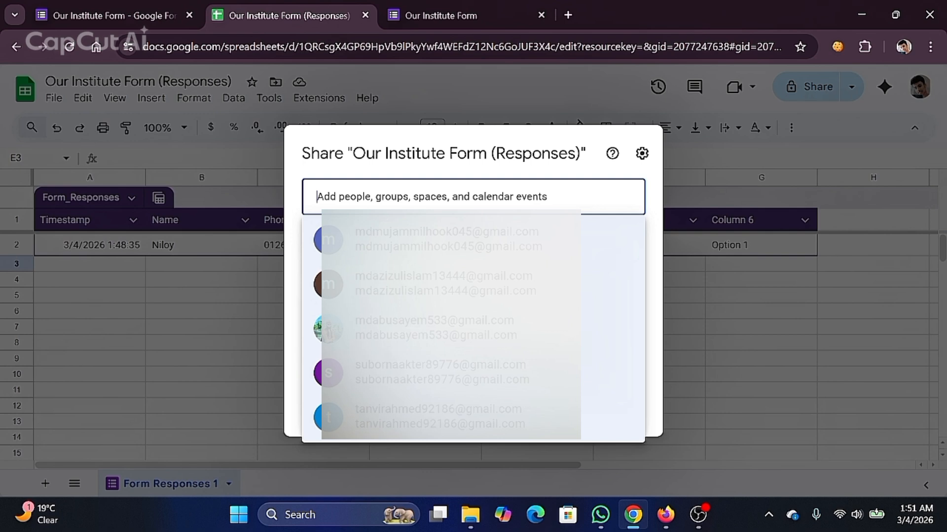
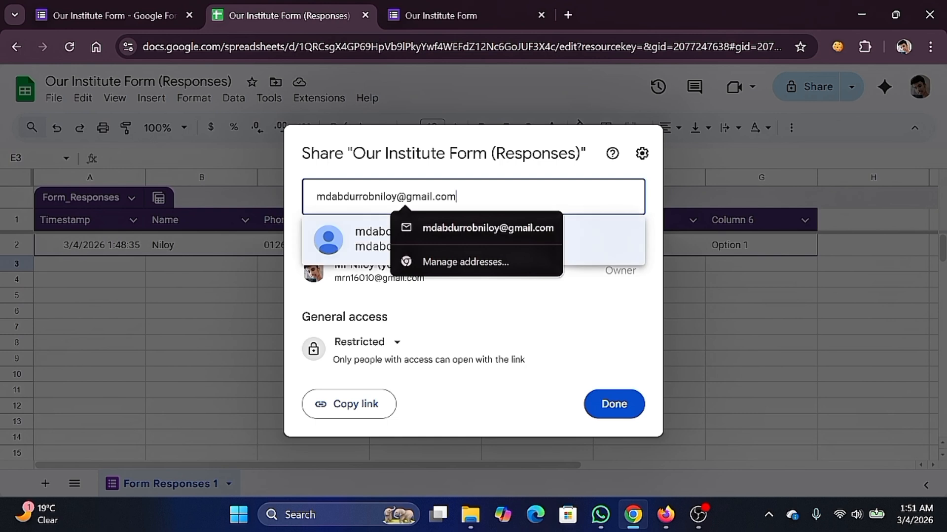
click(614, 409)
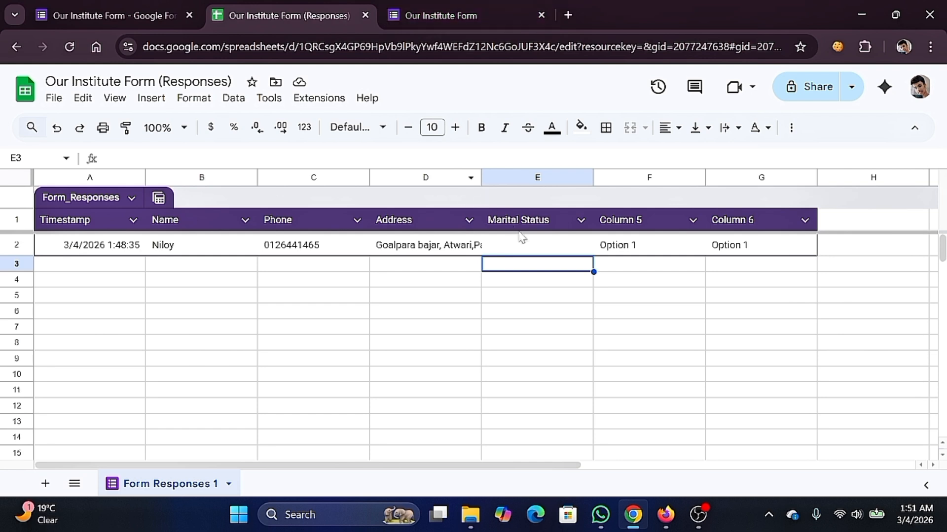
click(454, 269)
click(510, 251)
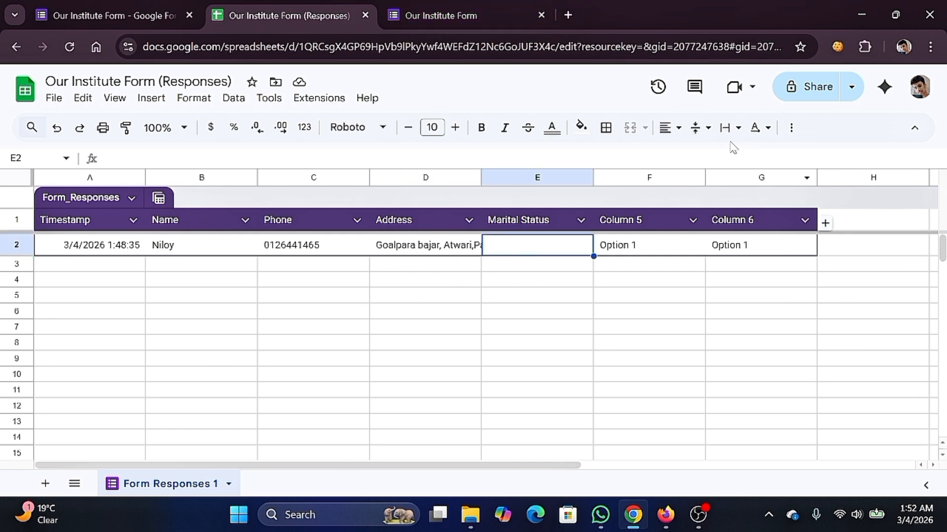
- Scroll through the form's question cards, check the Responses summary, and open Settings
click(115, 16)
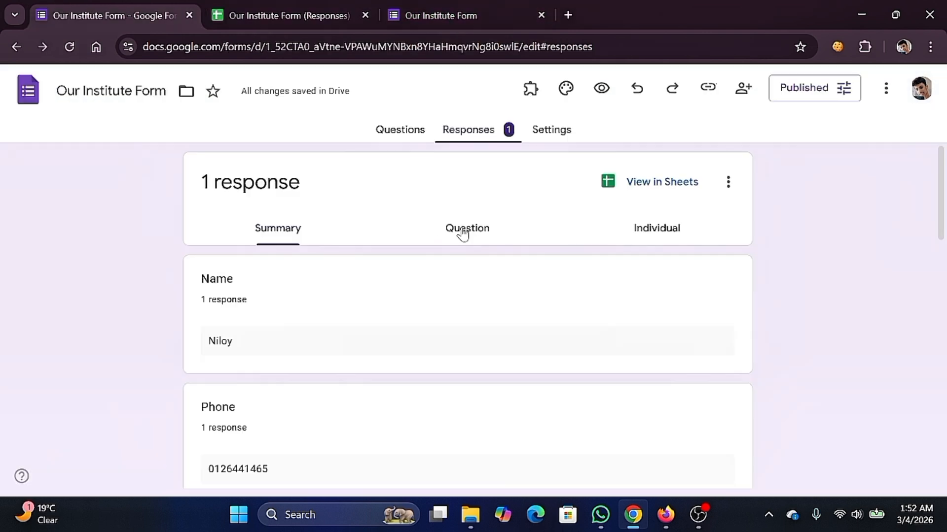
click(393, 138)
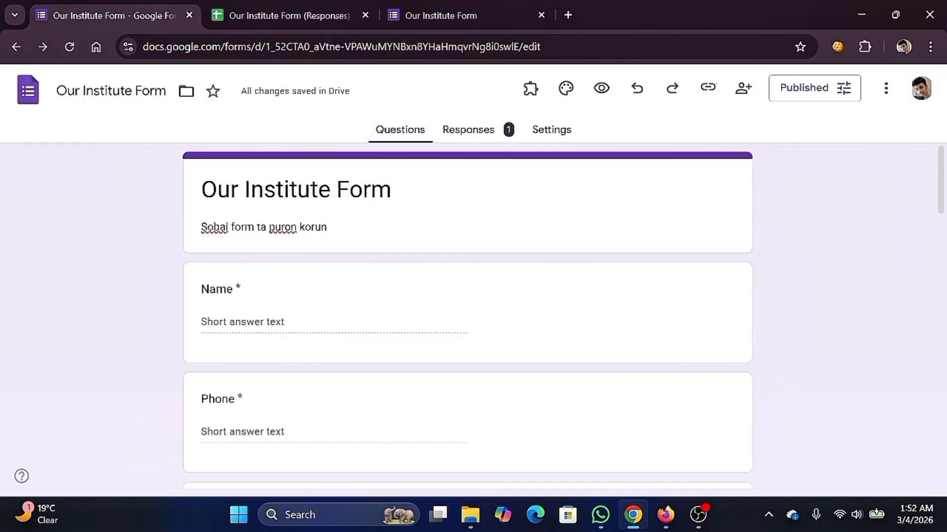
scroll(280, 247, down, 2)
scroll(274, 245, up, 2)
scroll(287, 269, down, 4)
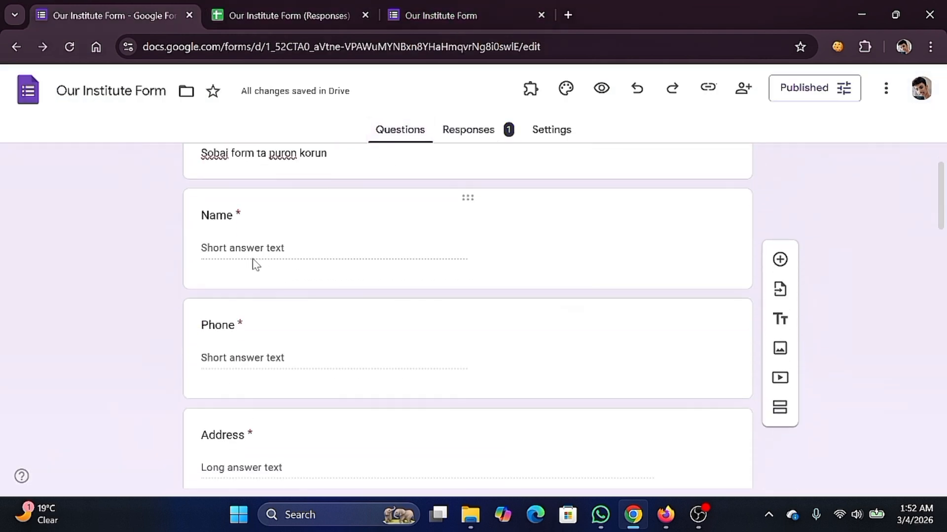
scroll(401, 298, down, 5)
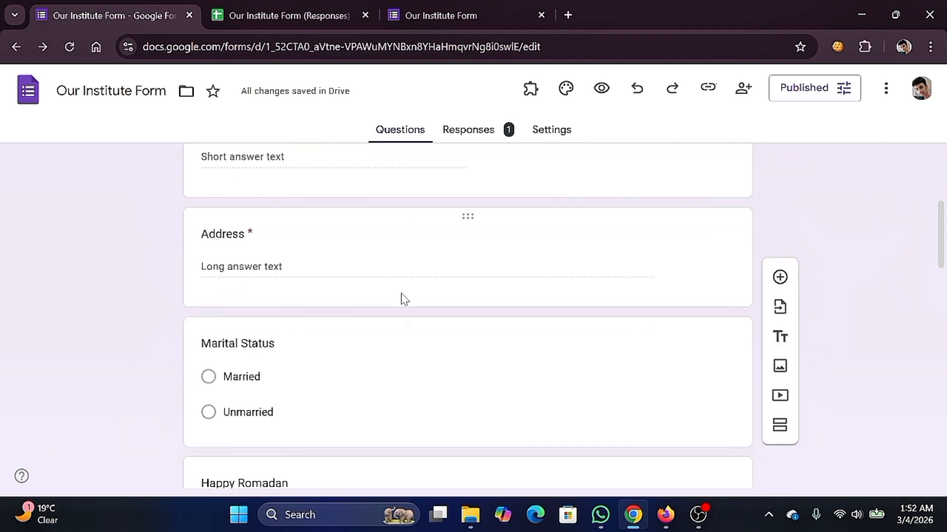
scroll(402, 298, down, 3)
scroll(402, 298, up, 10)
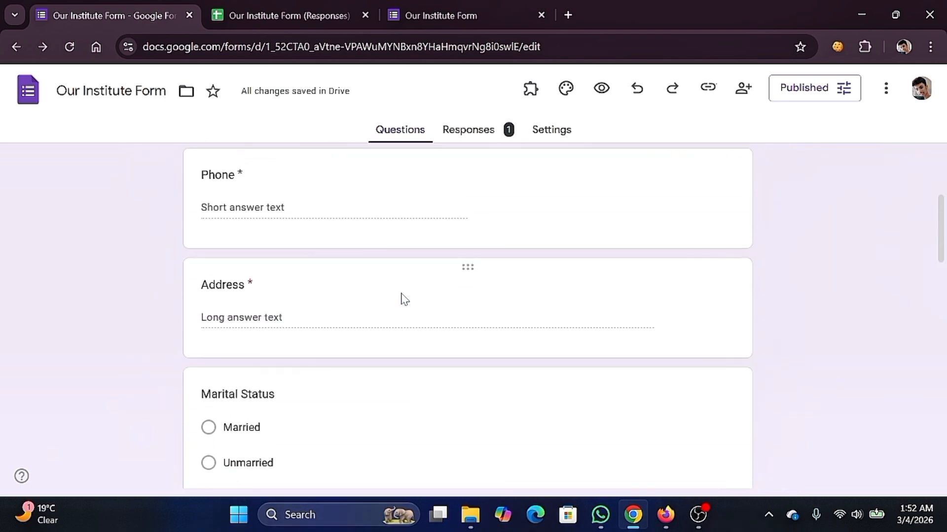
click(482, 136)
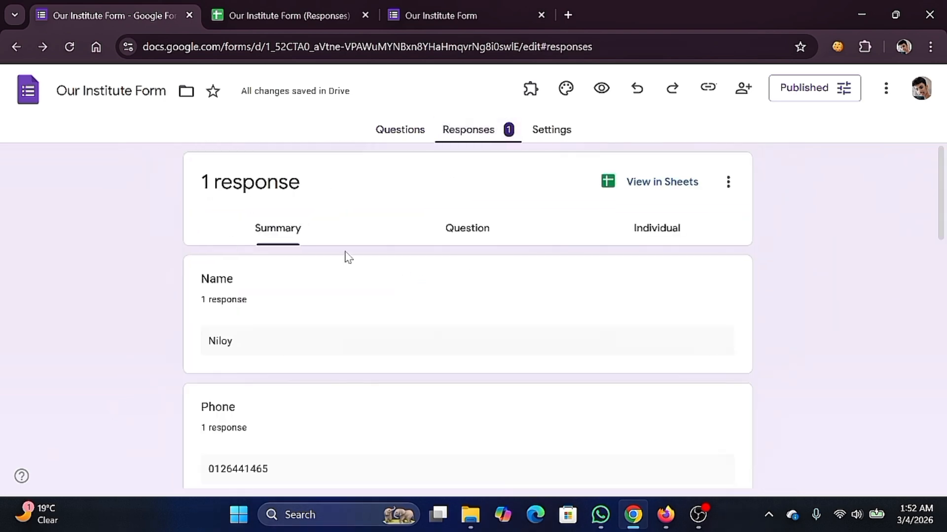
click(556, 134)
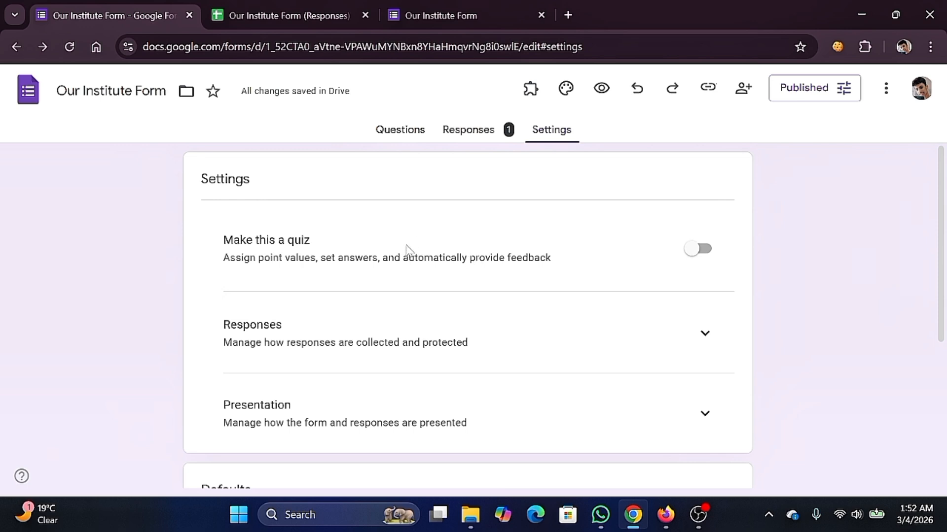
- Toggle 'Make this a quiz' on and back off, review Settings, and return to Questions
click(702, 250)
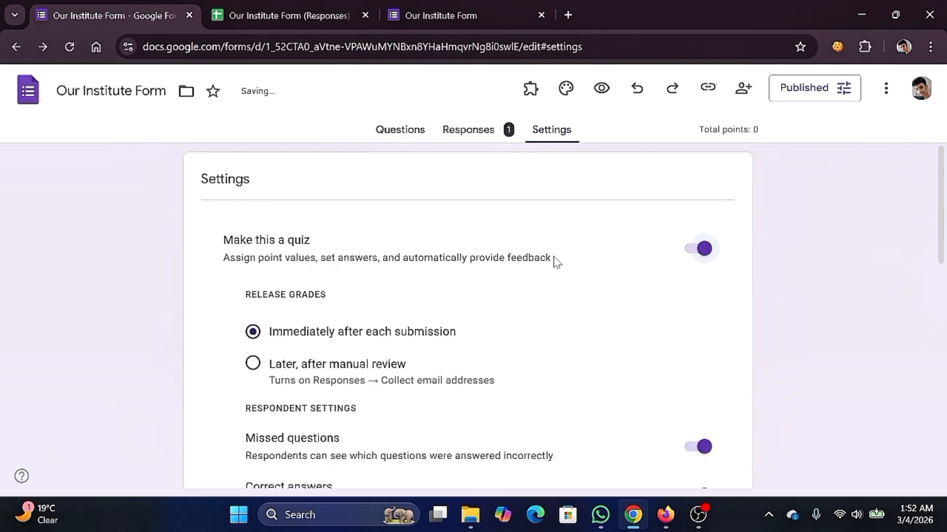
click(704, 249)
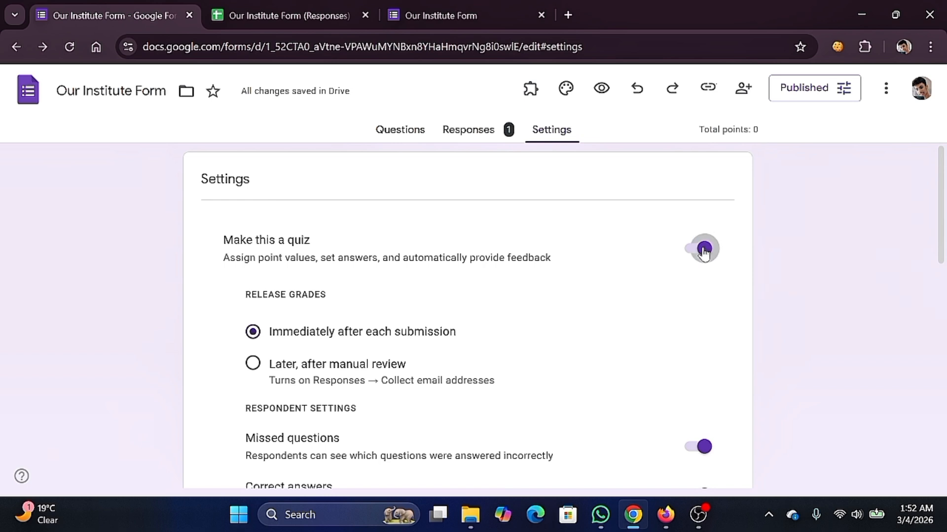
scroll(596, 256, down, 1)
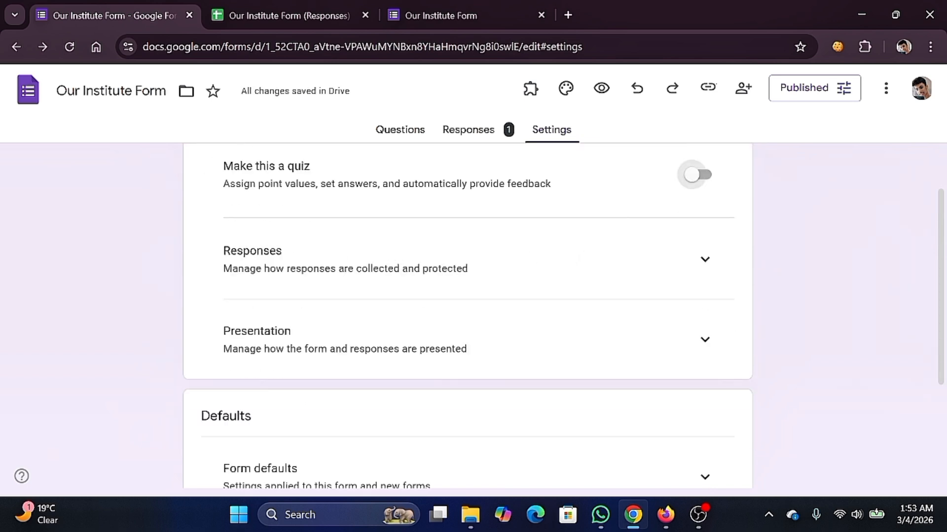
scroll(256, 262, down, 3)
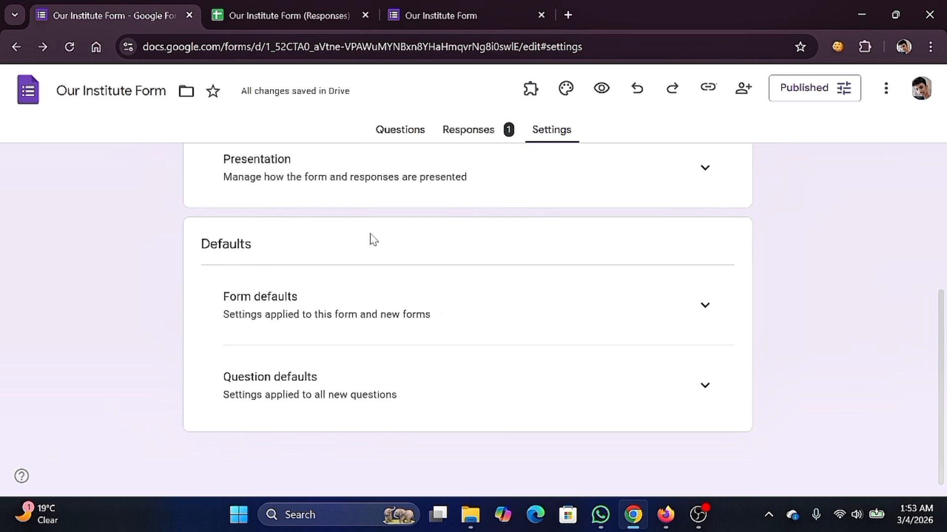
scroll(416, 269, up, 5)
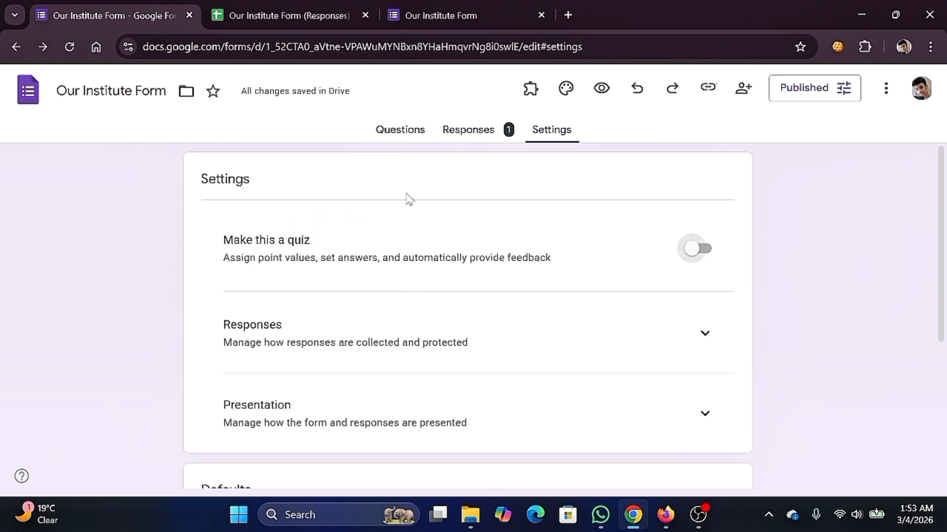
click(404, 127)
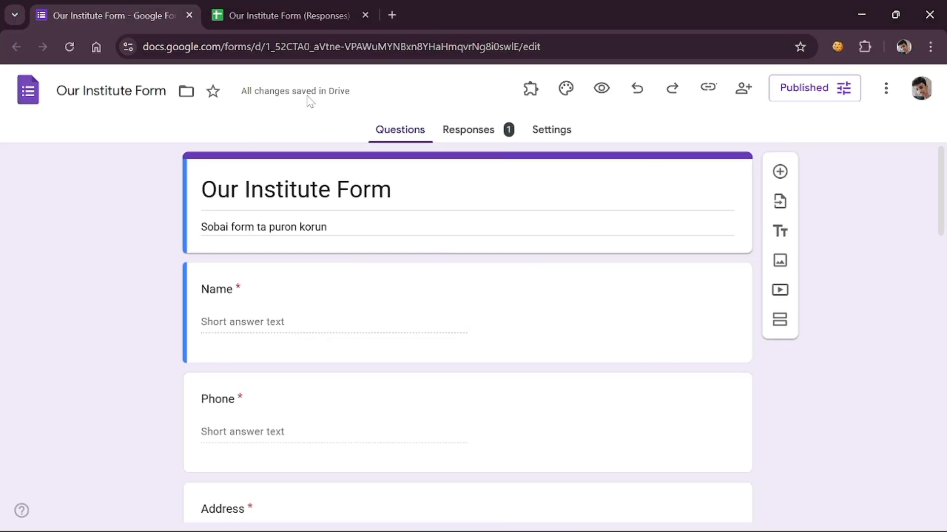
- Copy the form's responder link with Shorten URL enabled, then close the Published options
click(810, 94)
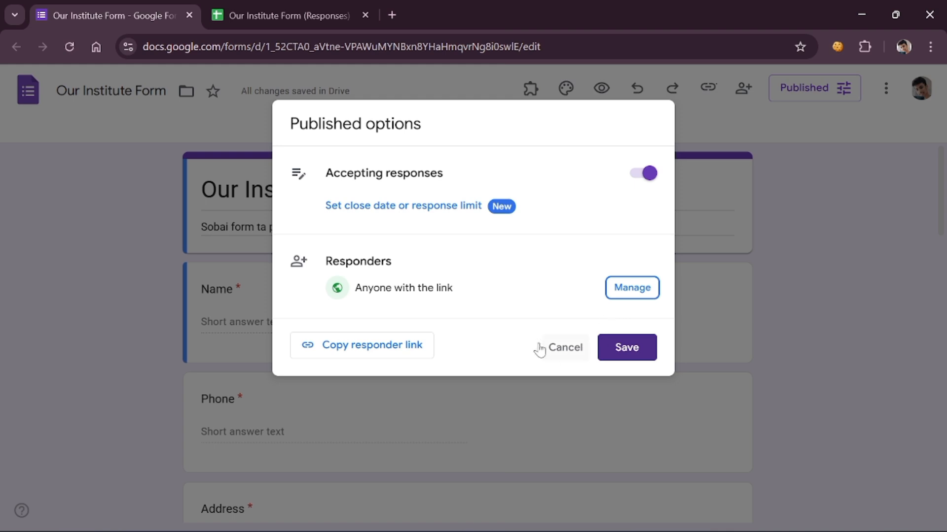
click(409, 349)
click(313, 437)
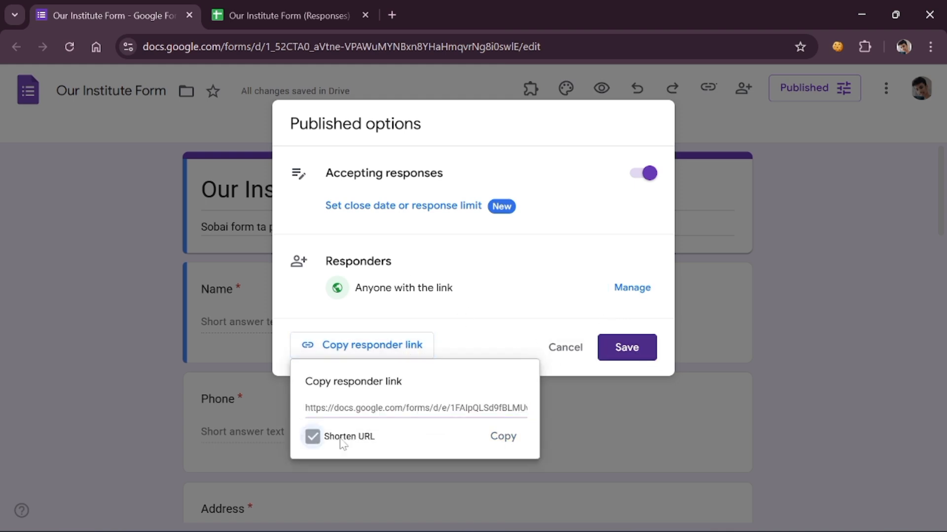
click(502, 437)
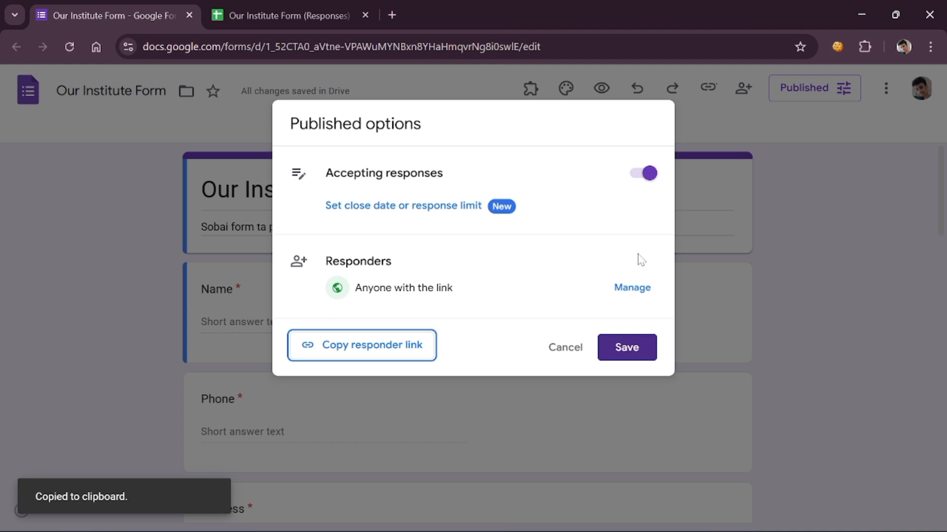
click(747, 156)
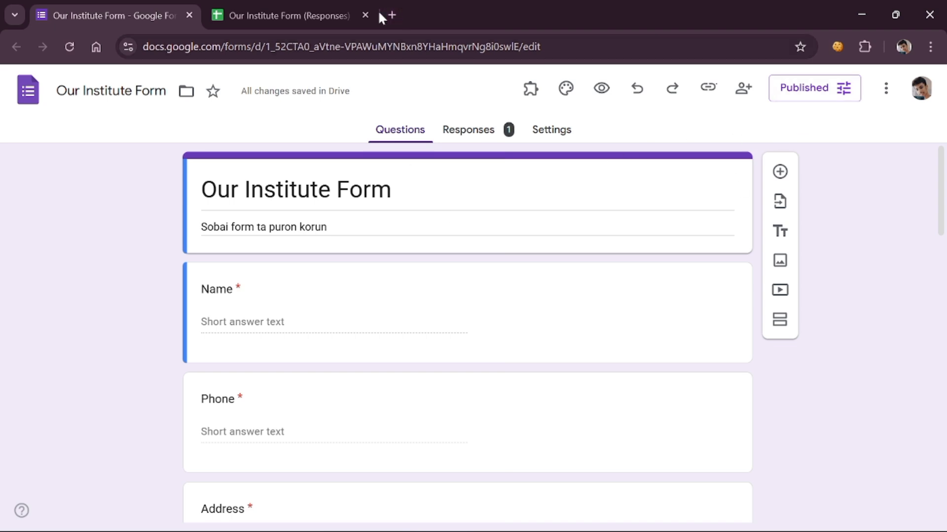
- Load gmail.com in a new Chrome tab
click(392, 15)
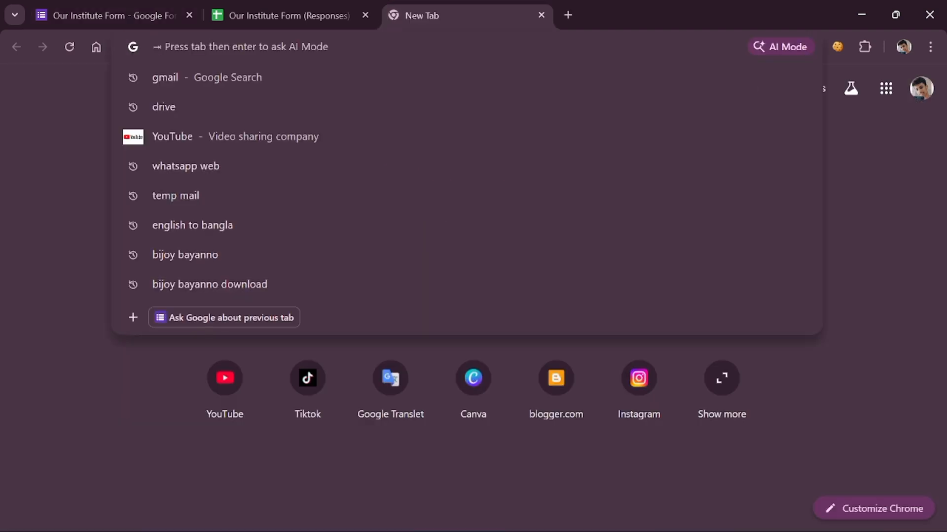
text(g)
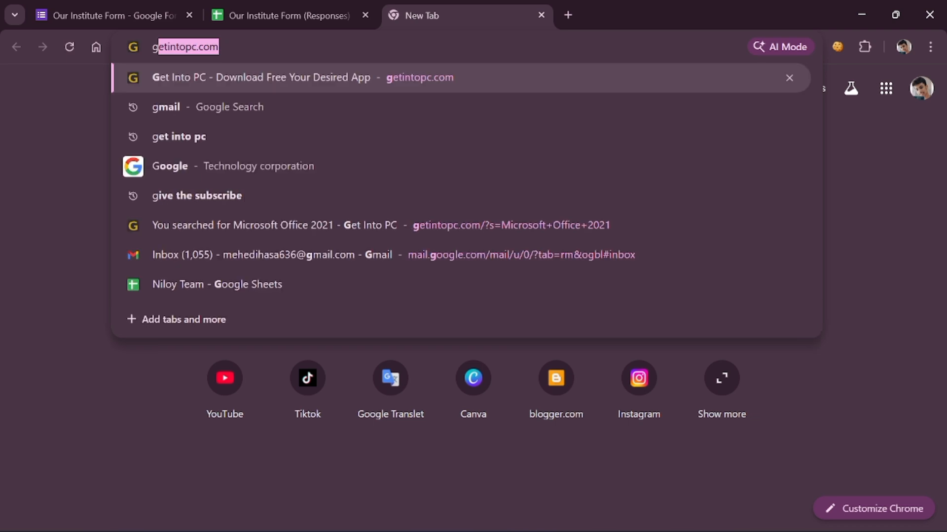
text(mail)
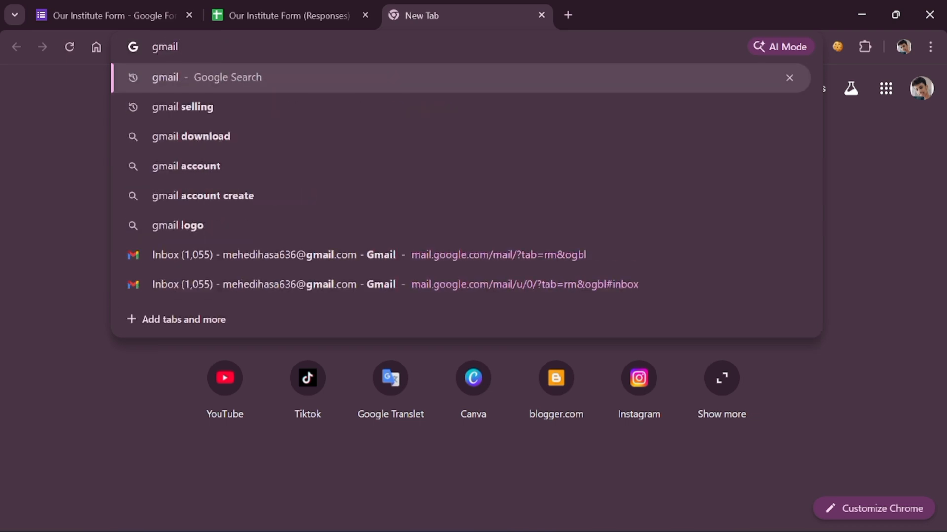
text(.com)
key(Return)
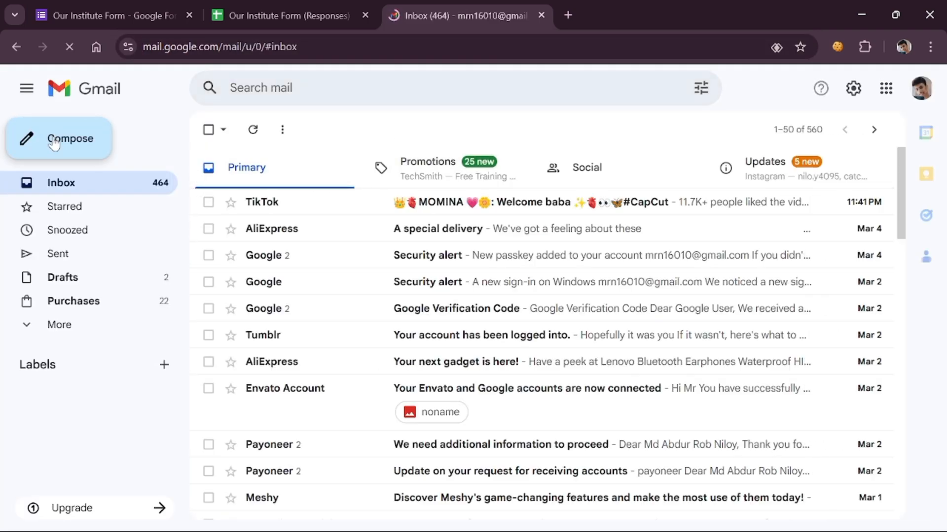
- Compose an email to the suggested contact, paste the shortened form link into the body, and send it
click(80, 144)
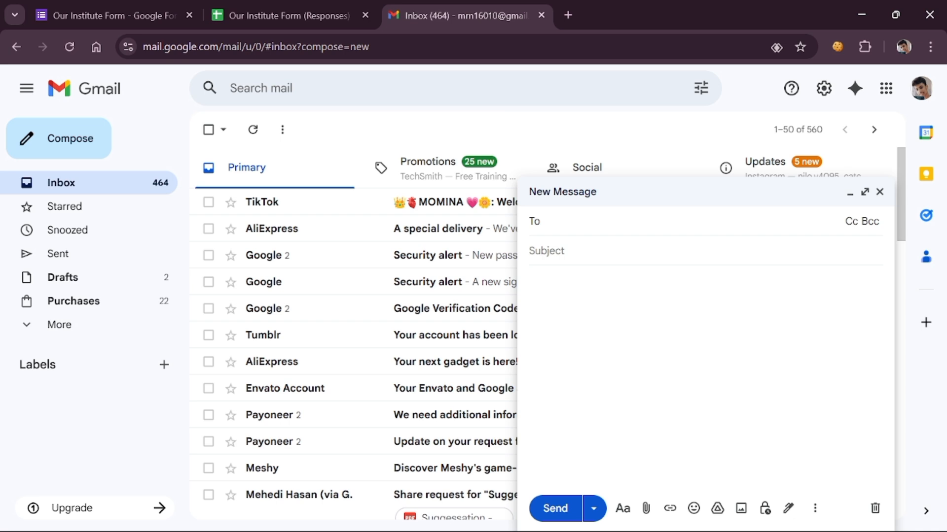
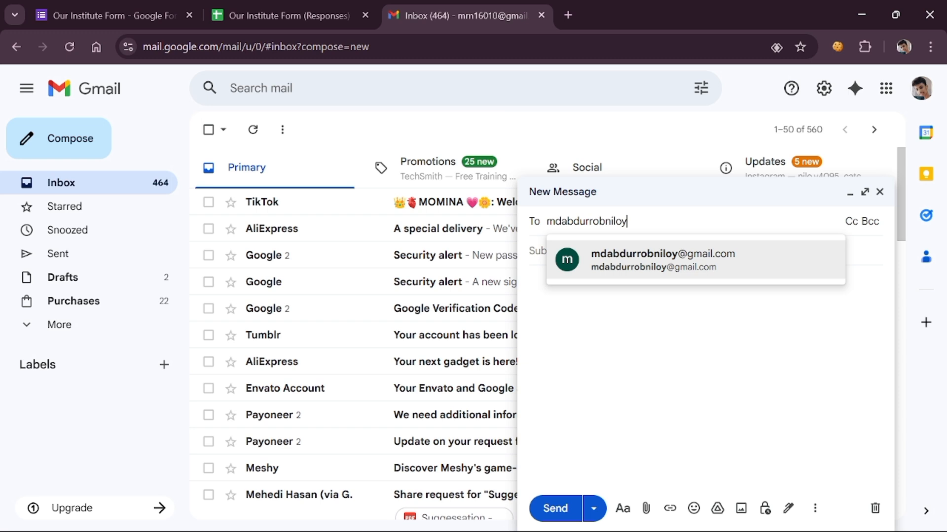
click(656, 274)
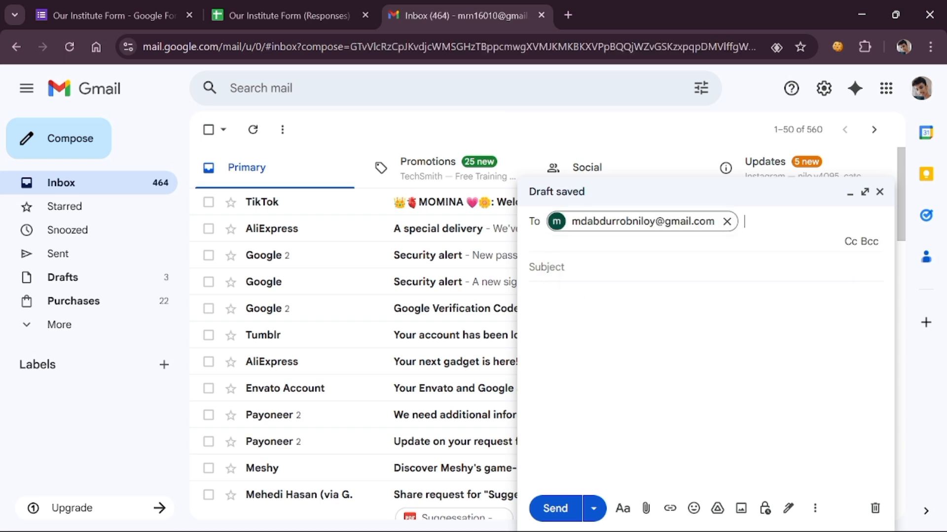
click(585, 266)
click(585, 291)
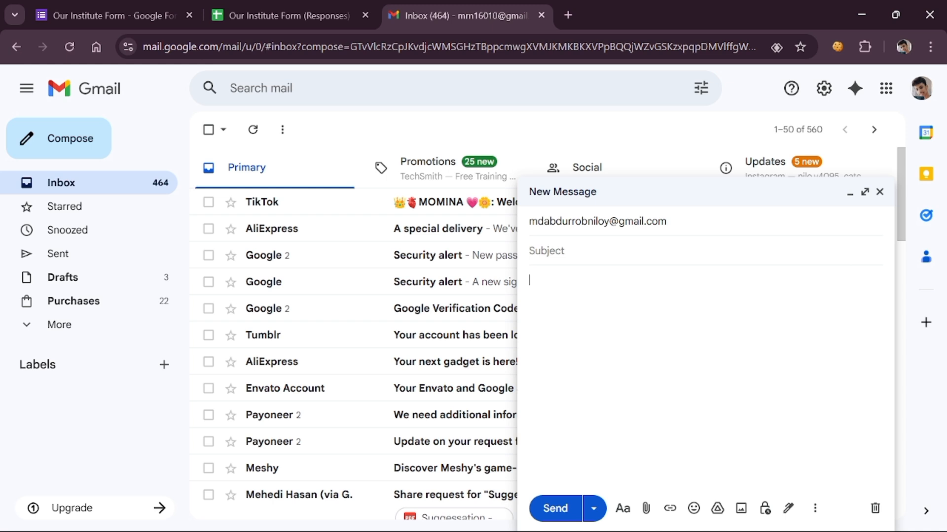
key(ctrl+v)
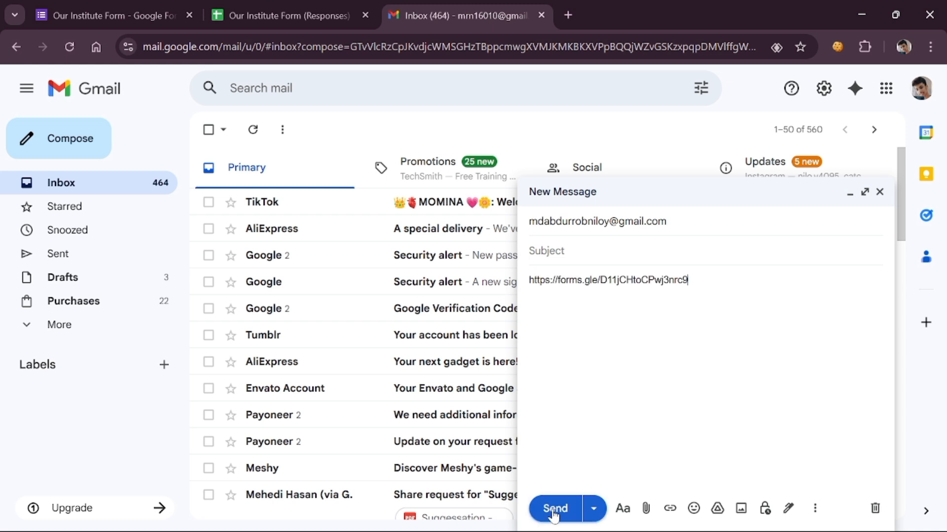
click(554, 509)
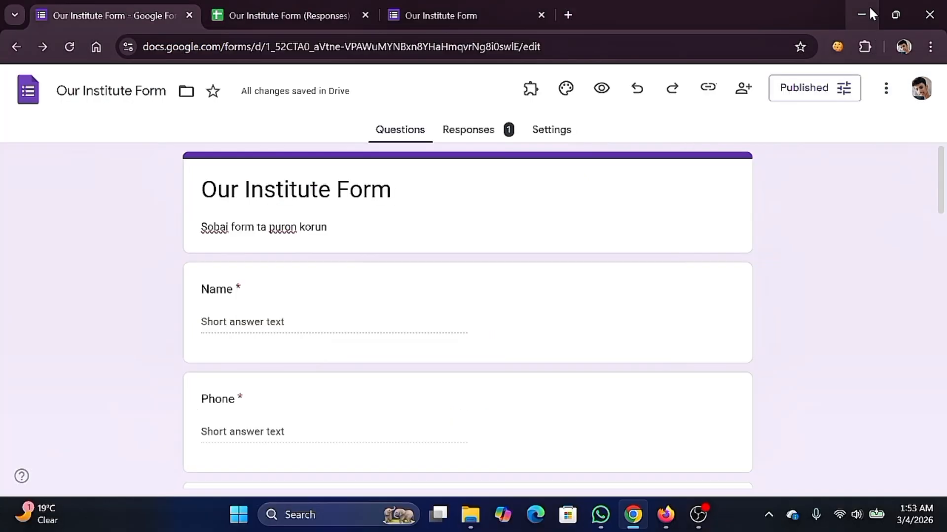
- Minimize Chrome and refresh the desktop twice from its right-click menu
click(855, 12)
right_click(465, 115)
click(471, 126)
right_click(403, 77)
click(439, 140)
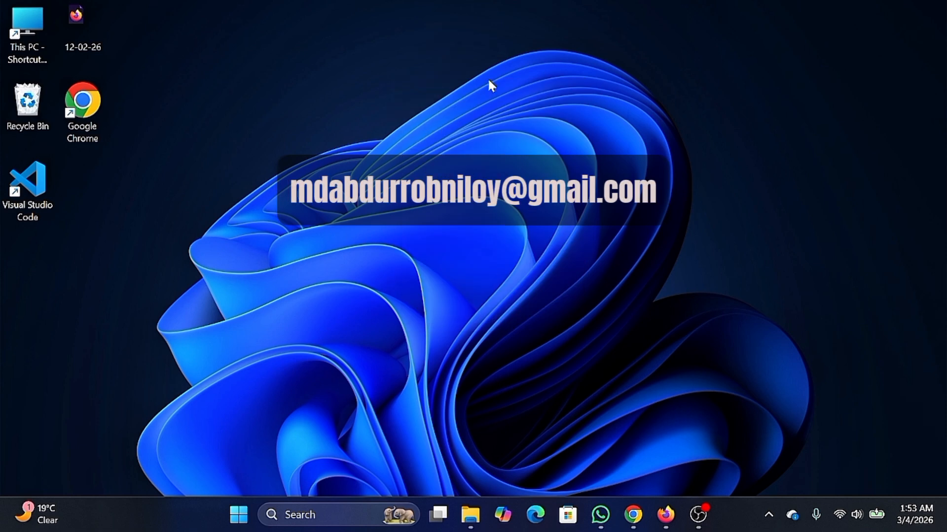